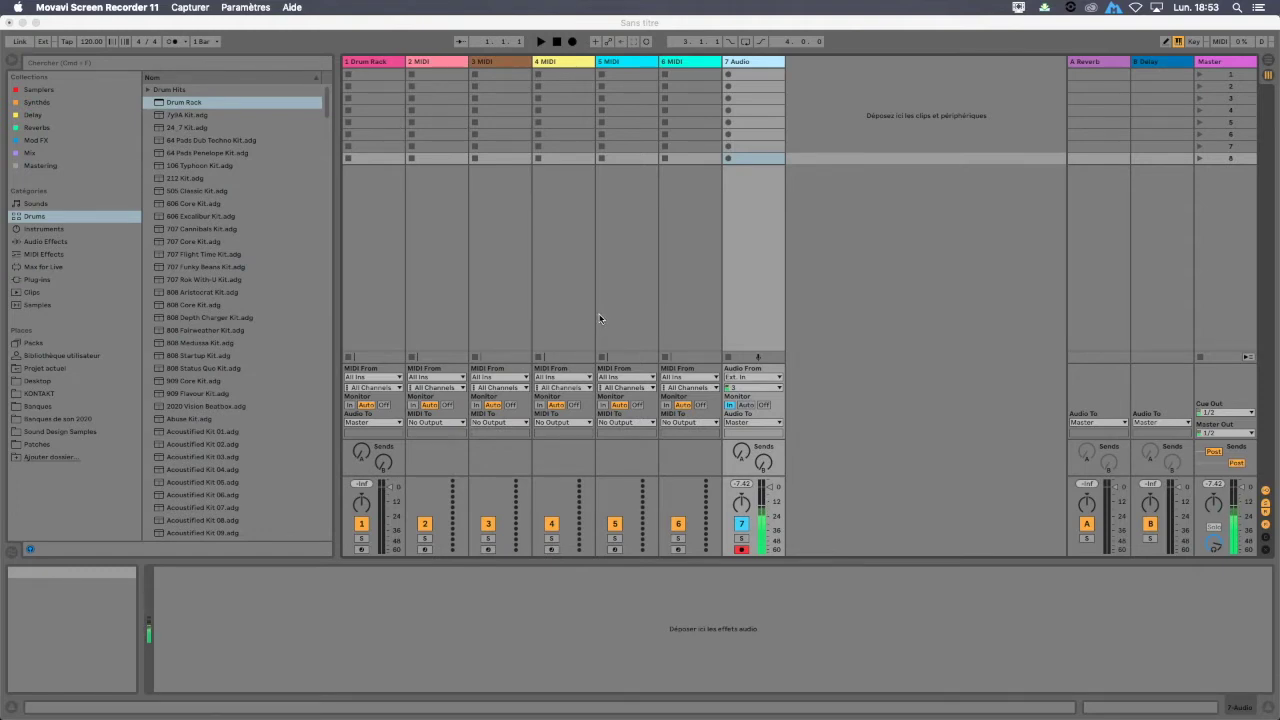
# Step: Look through the sample list in the browser's Samples category
pyautogui.click(37, 304)
pyautogui.click(37, 304)
pyautogui.scroll(-20, 199, 192)
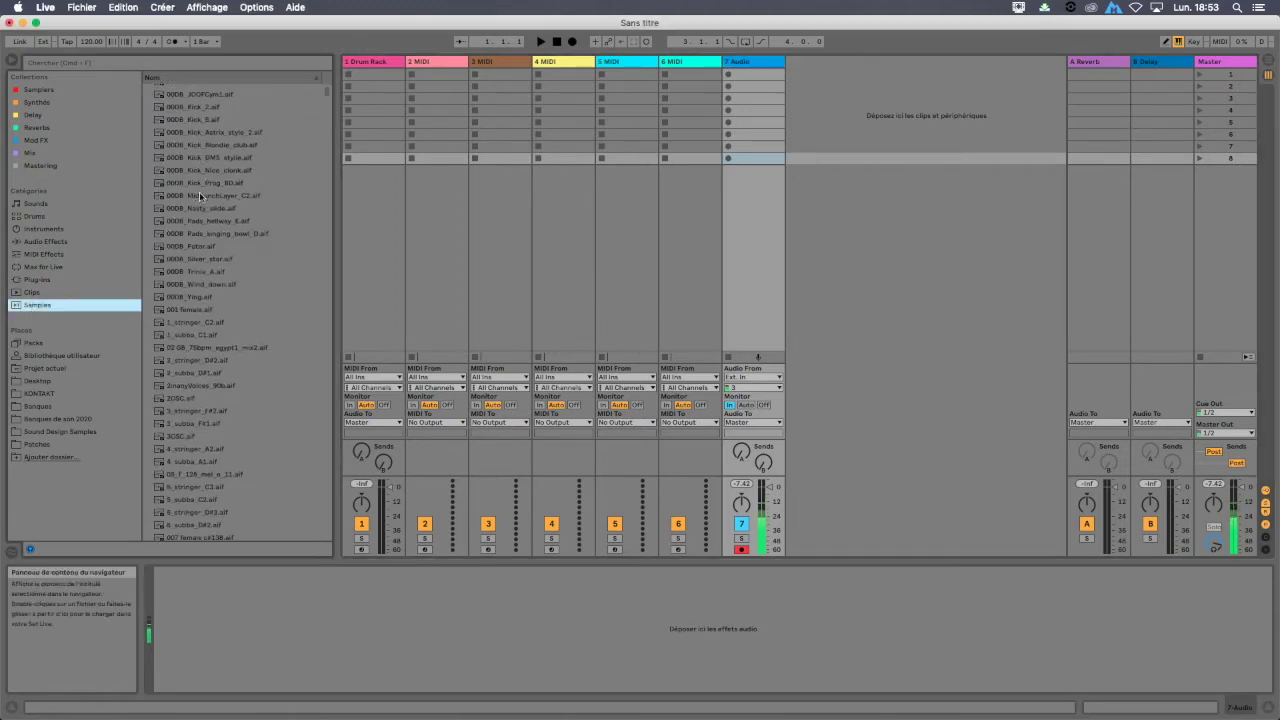
pyautogui.scroll(-8, 199, 196)
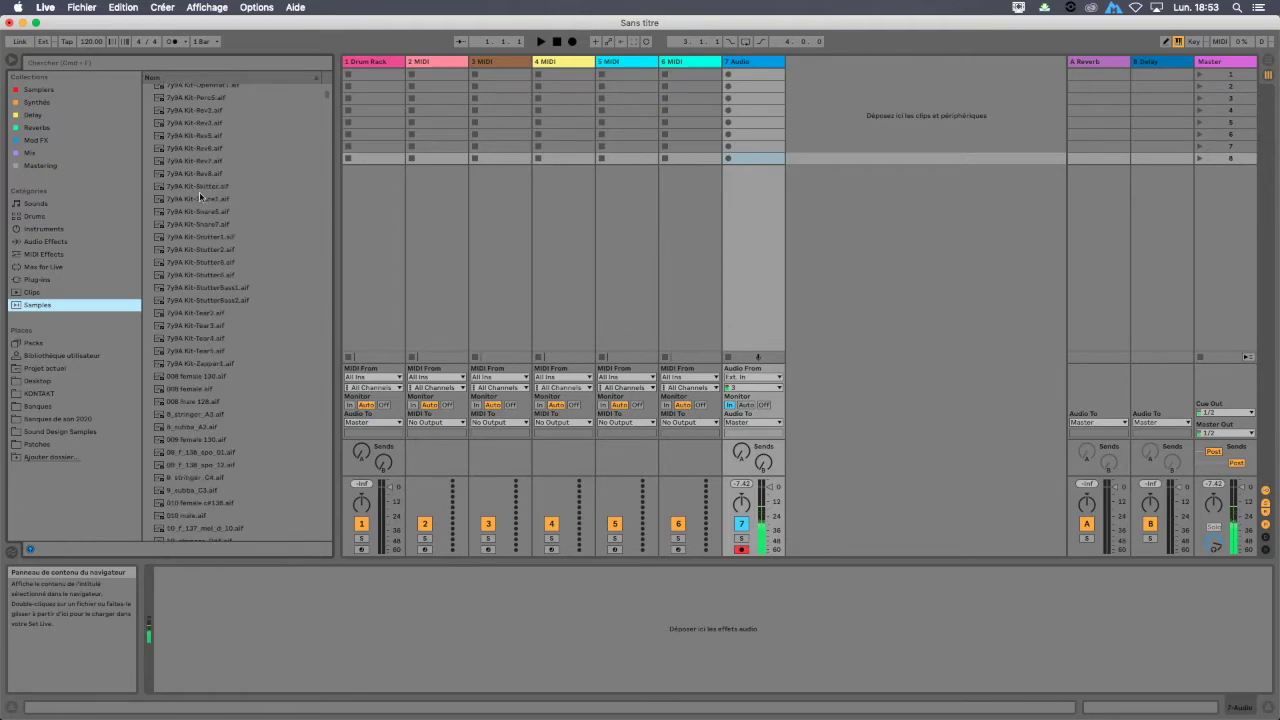
# Step: Hide the browser and show it again
pyautogui.click(11, 61)
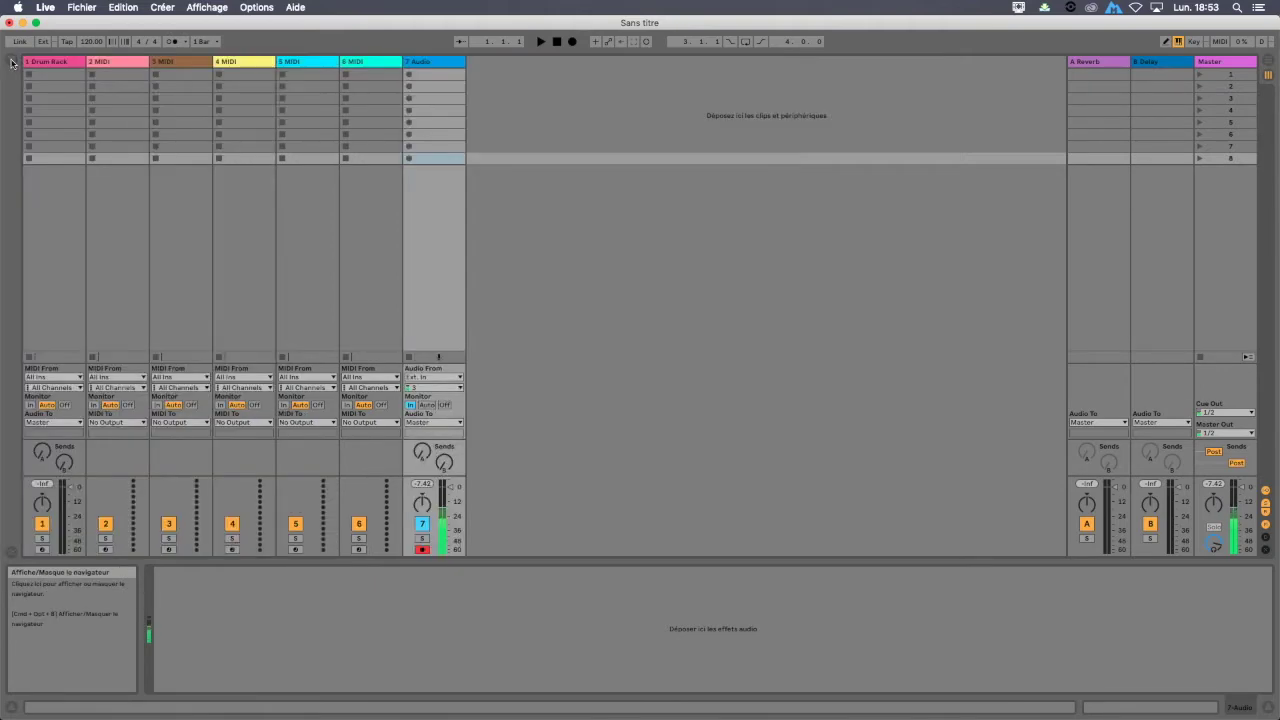
pyautogui.click(11, 61)
pyautogui.click(11, 61)
pyautogui.click(11, 61)
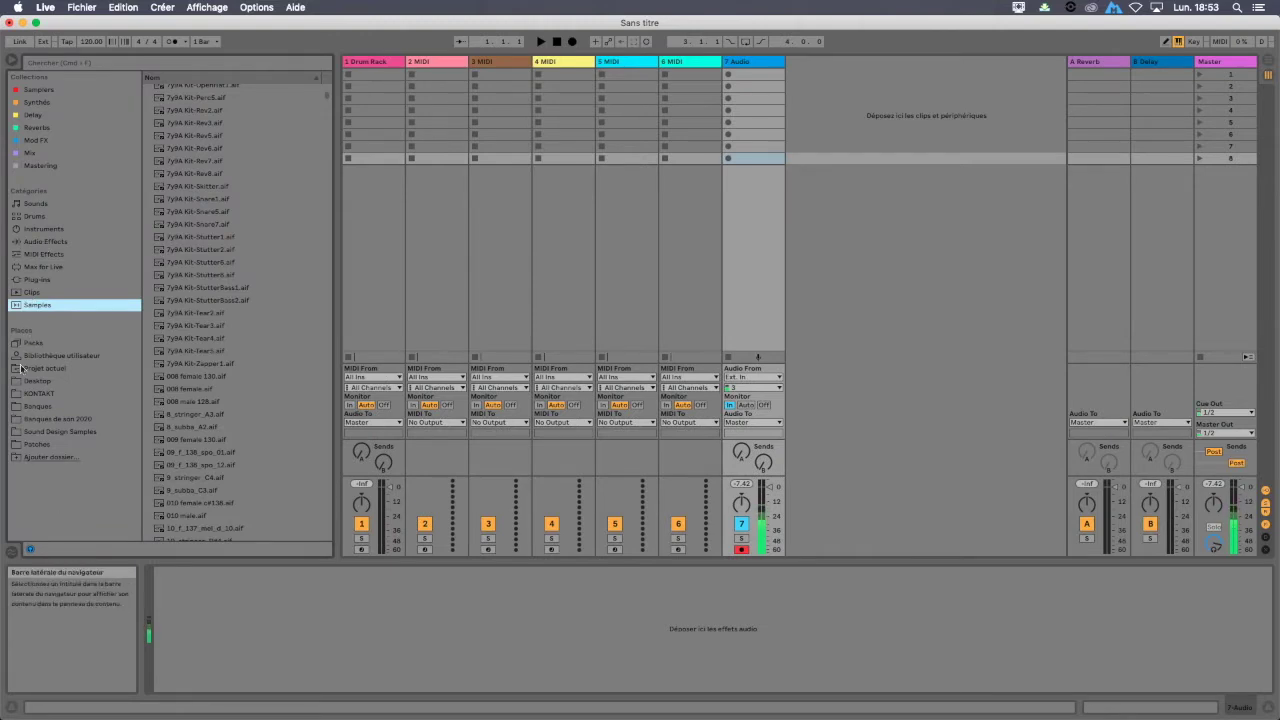
# Step: Examine the folder-adding dialog for Places and the contents of the Banques and Banques de son 2020 folders
pyautogui.click(49, 458)
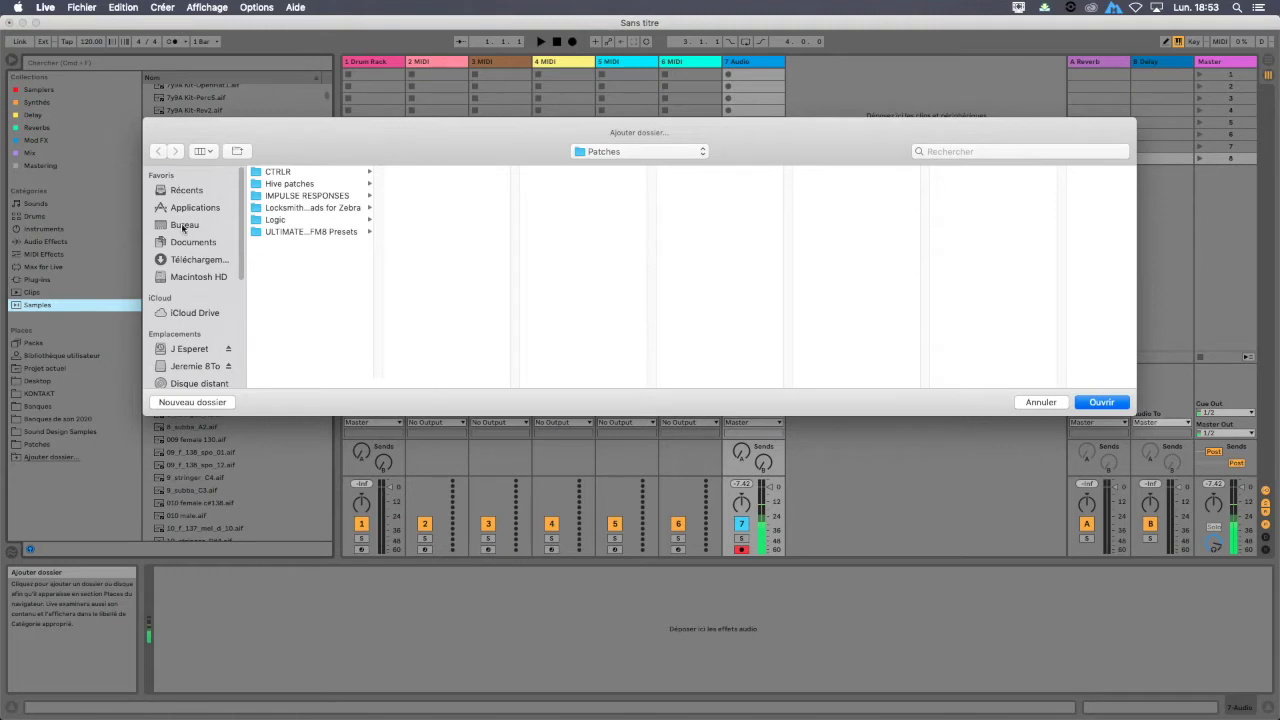
pyautogui.click(1040, 402)
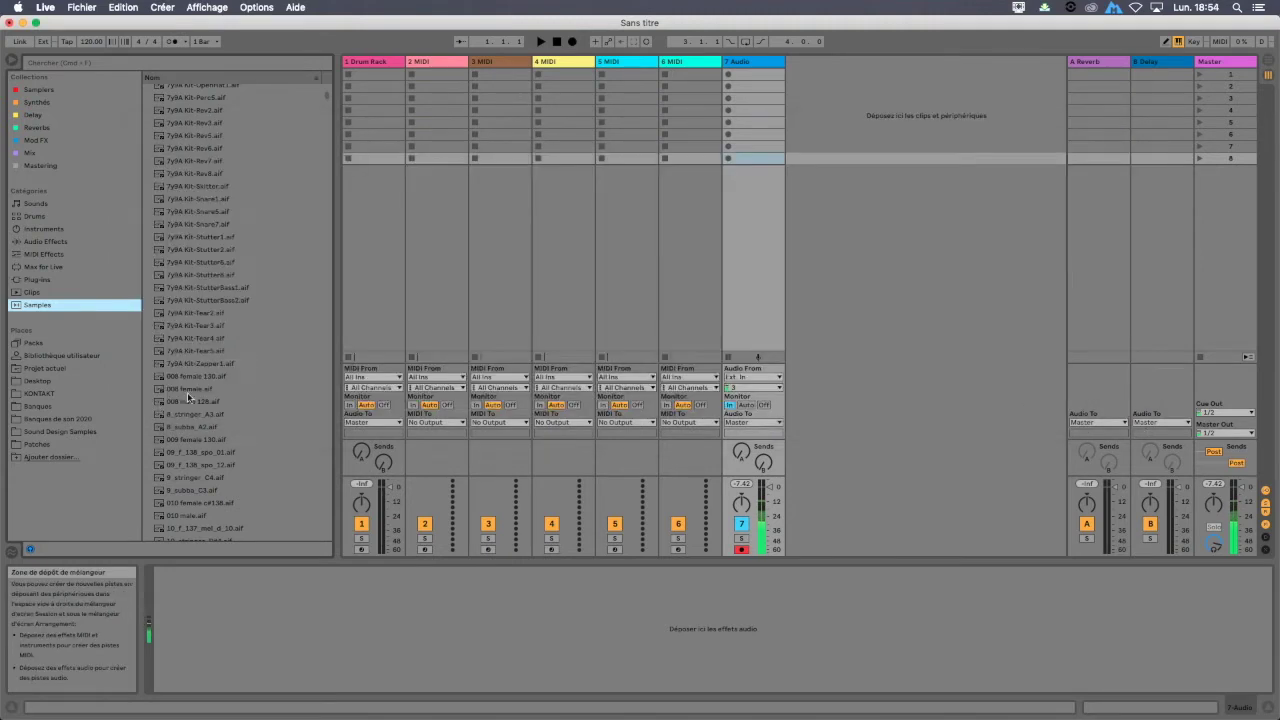
pyautogui.click(50, 405)
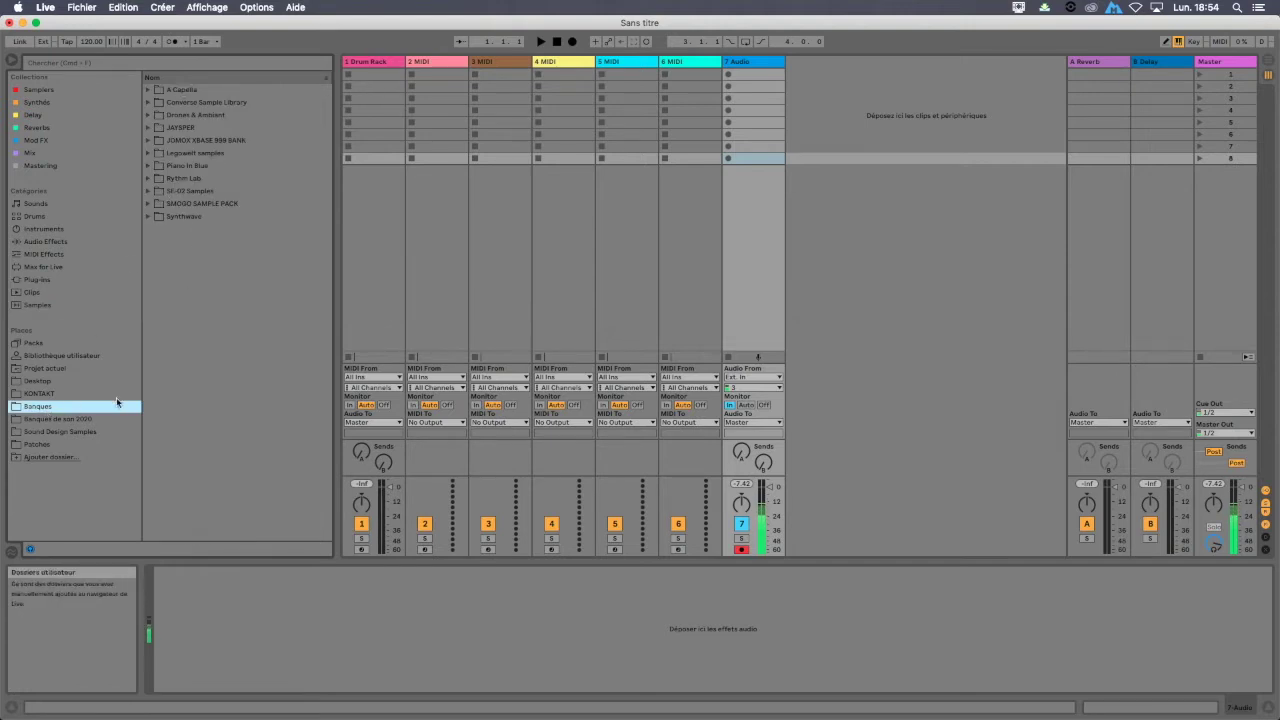
pyautogui.click(64, 424)
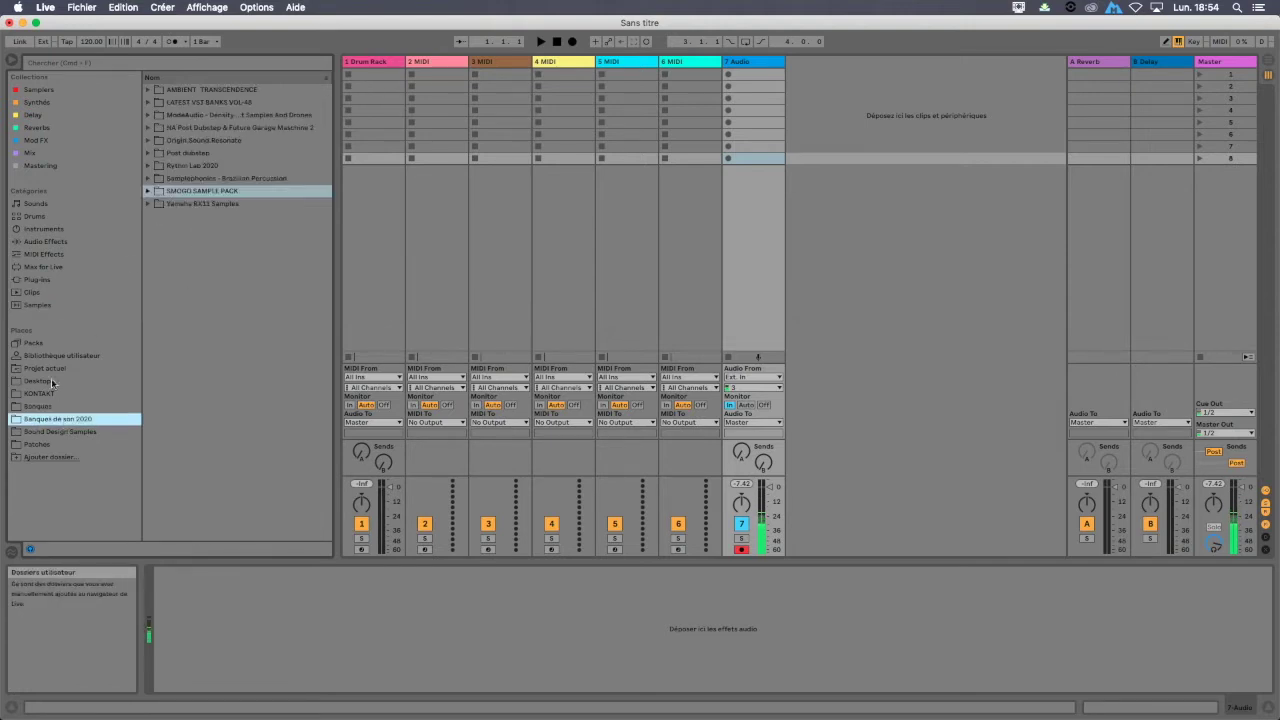
pyautogui.click(38, 305)
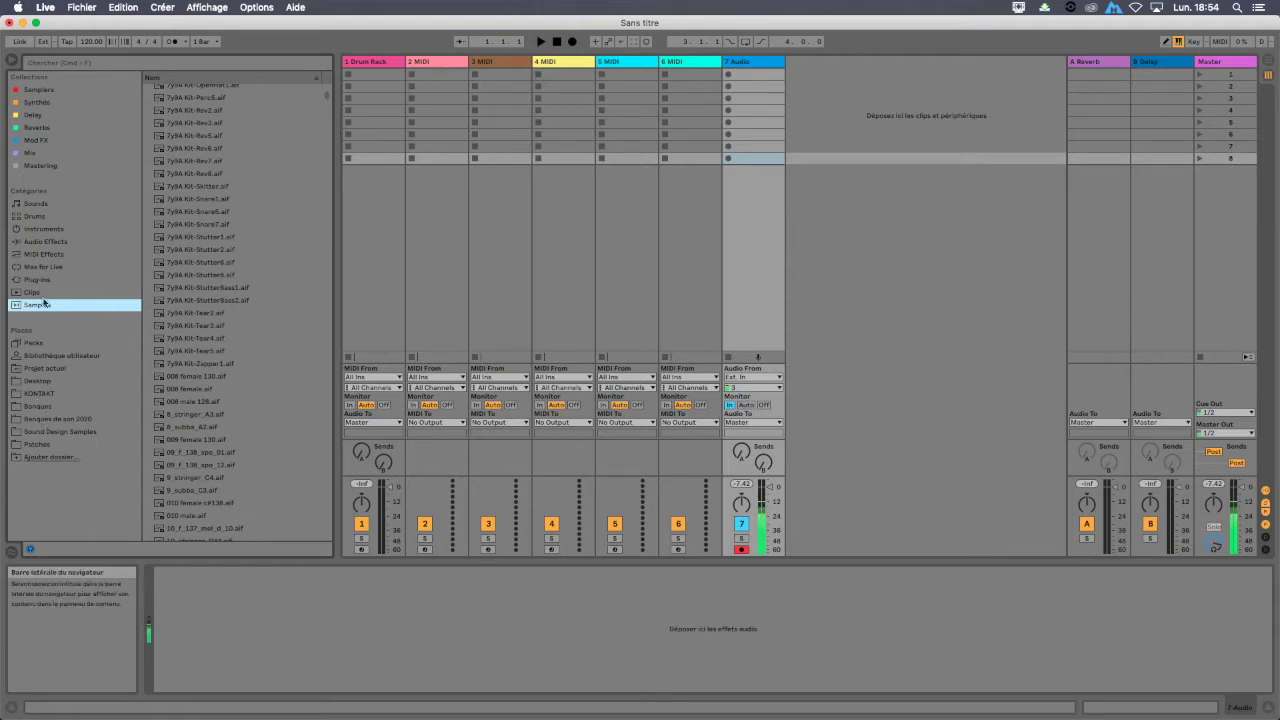
# Step: Load the default EQ Eight and its Drums preset Cymbal EQ 1 onto track 7 Audio
pyautogui.click(52, 244)
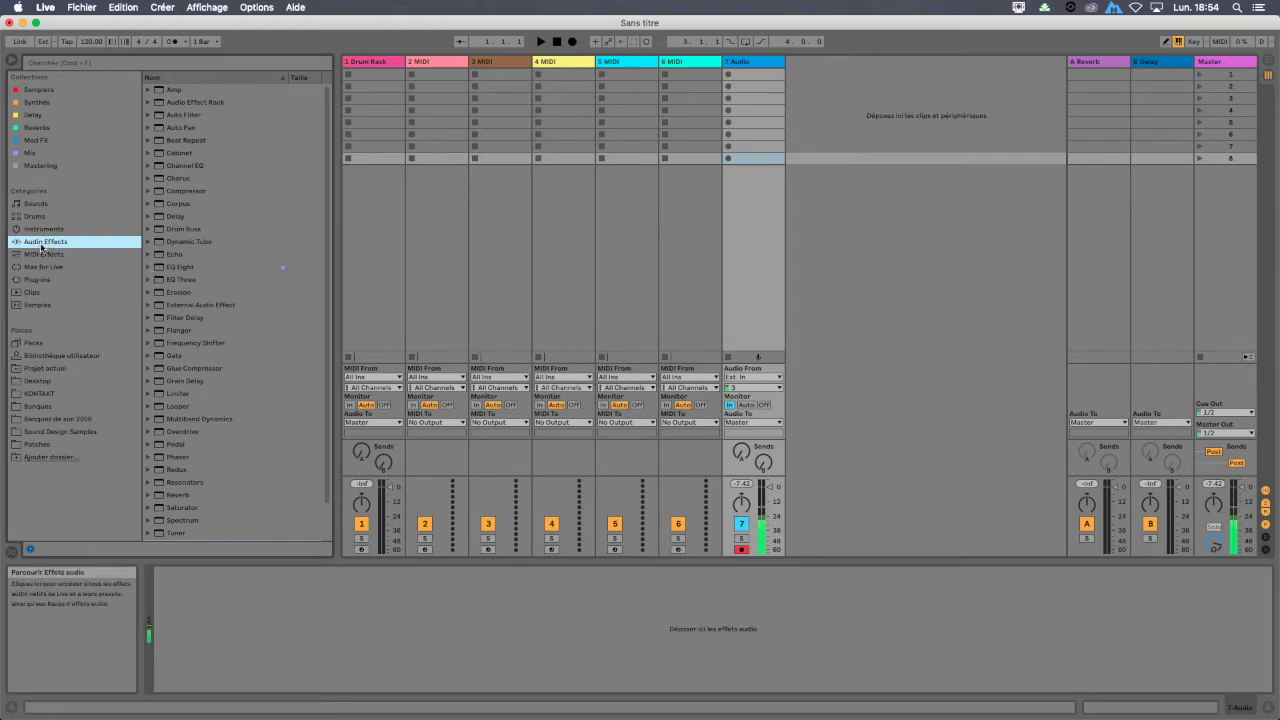
pyautogui.click(149, 268)
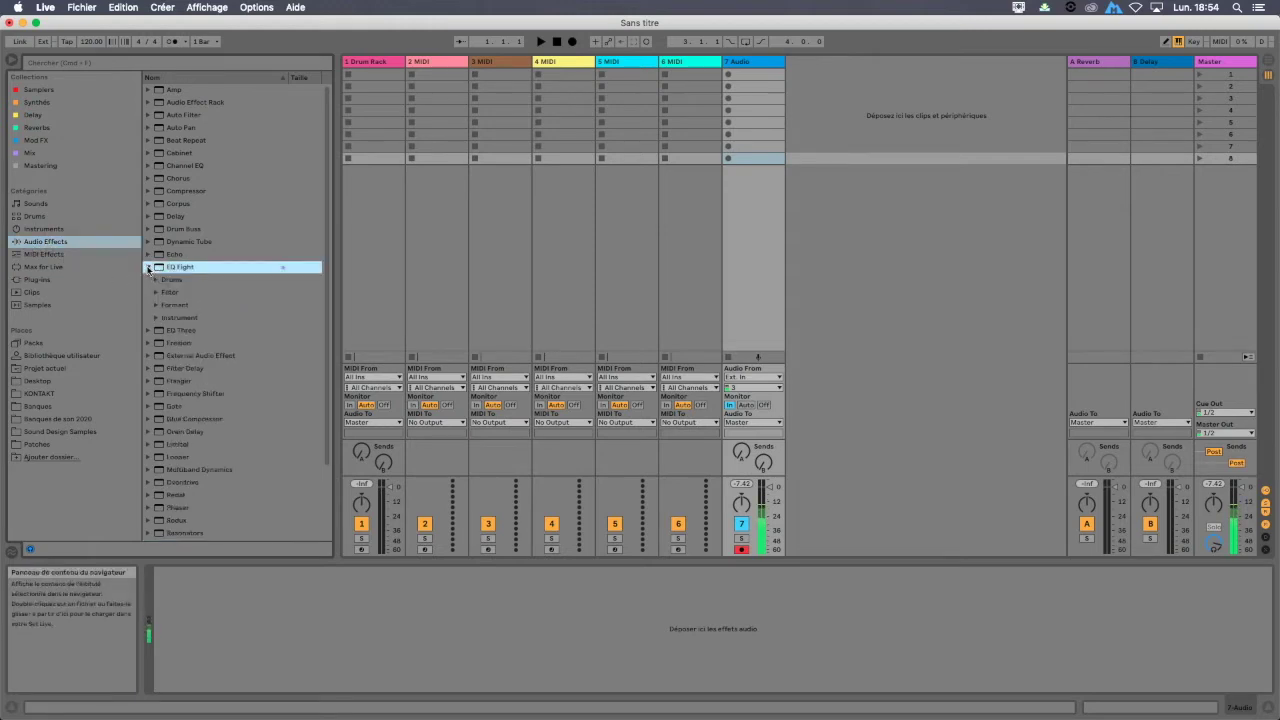
pyautogui.click(156, 280)
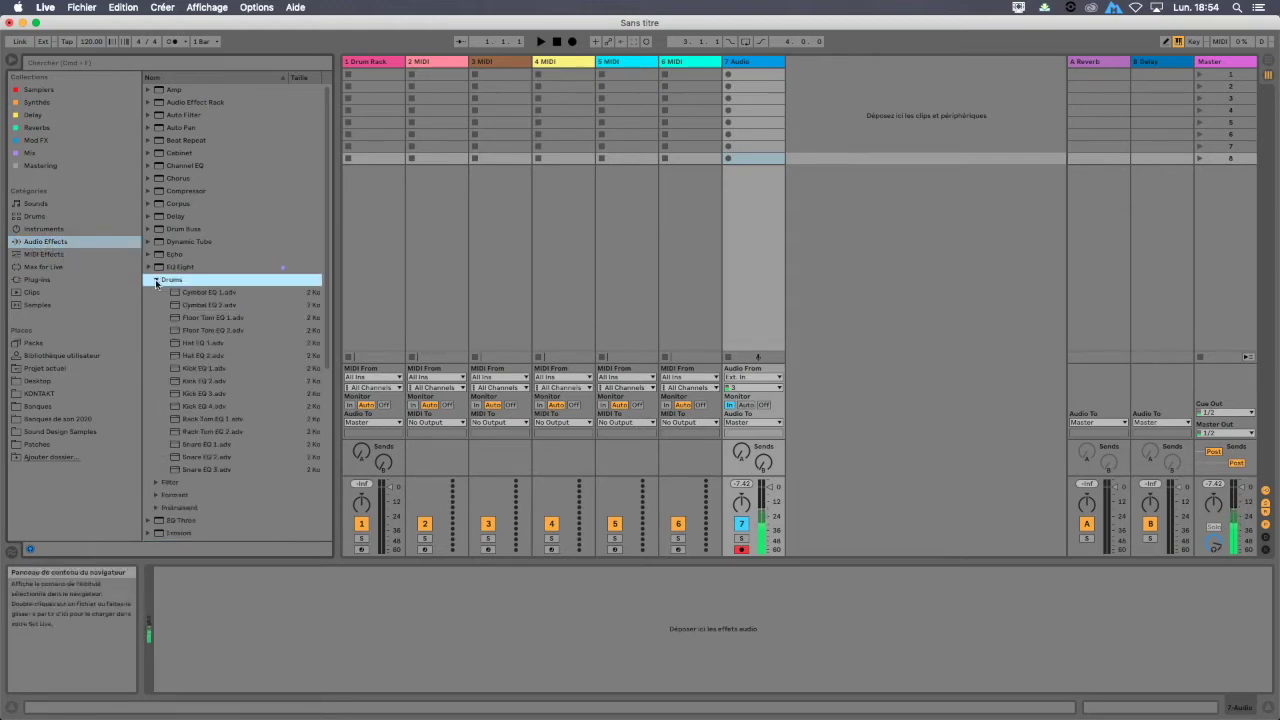
pyautogui.click(217, 293)
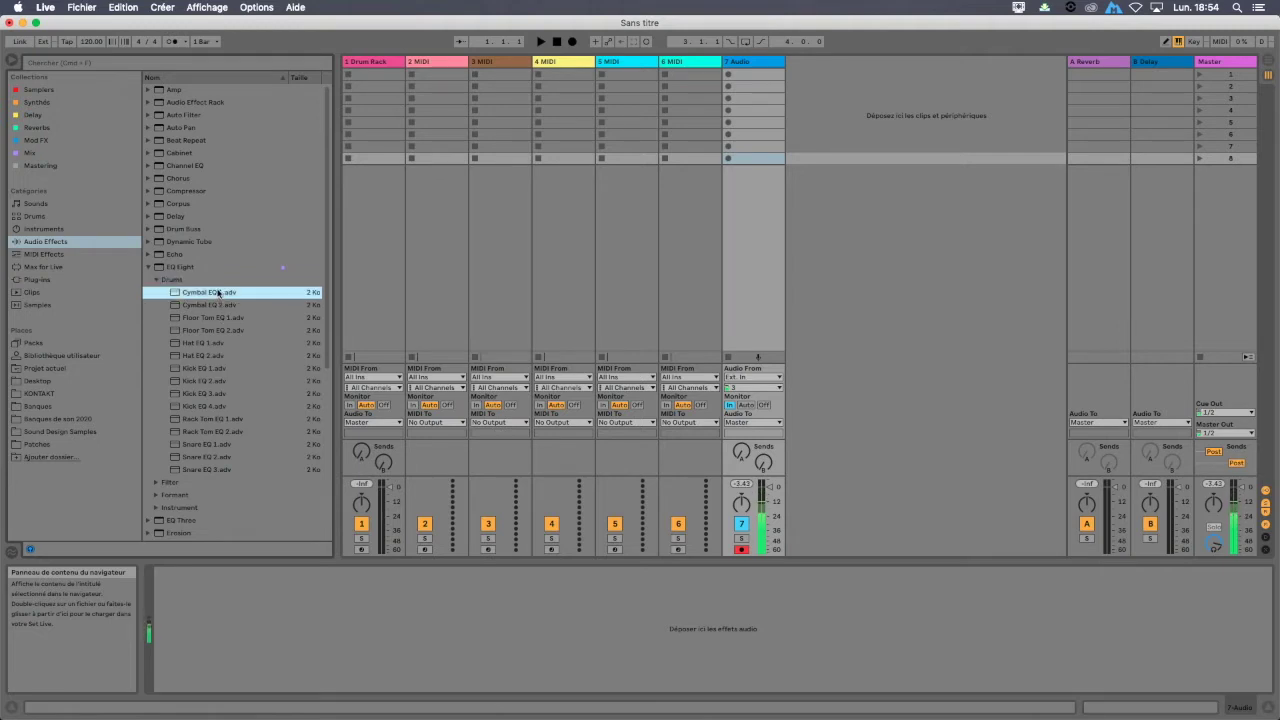
pyautogui.doubleClick(185, 268)
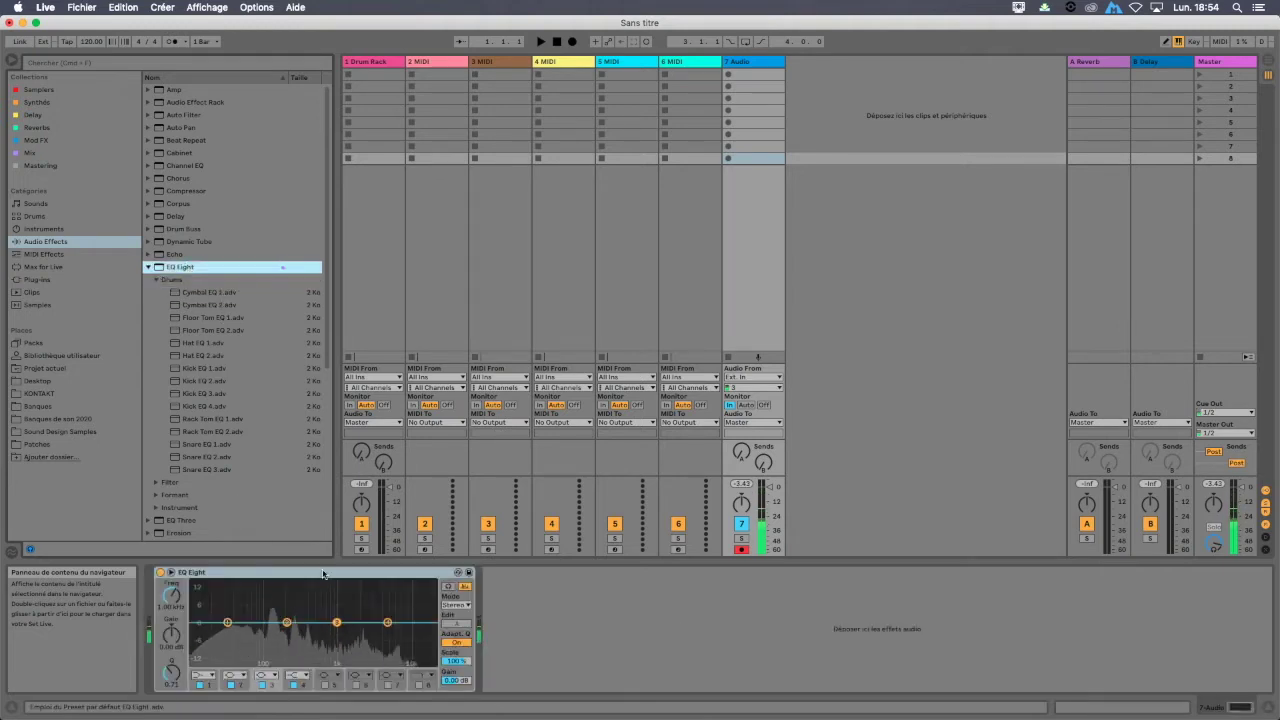
pyautogui.doubleClick(212, 292)
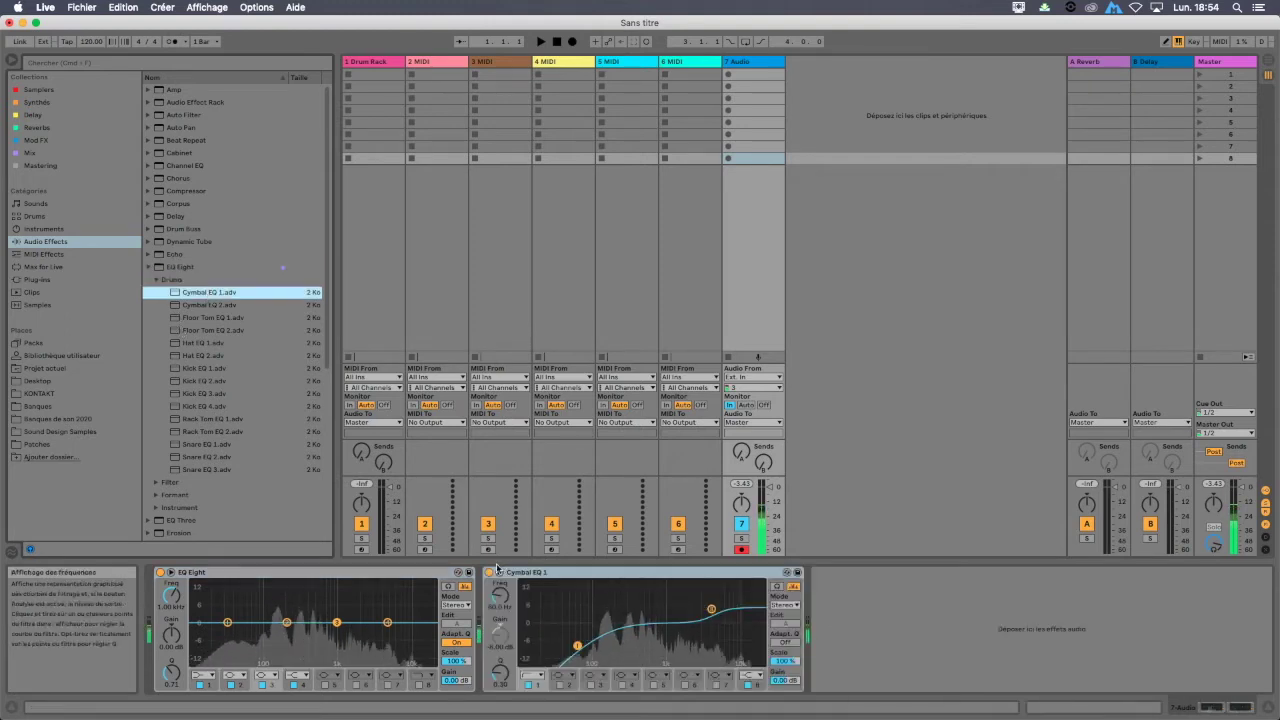
# Step: Delete the Cymbal EQ 1 and EQ Eight devices from track 7 Audio
pyautogui.click(556, 577)
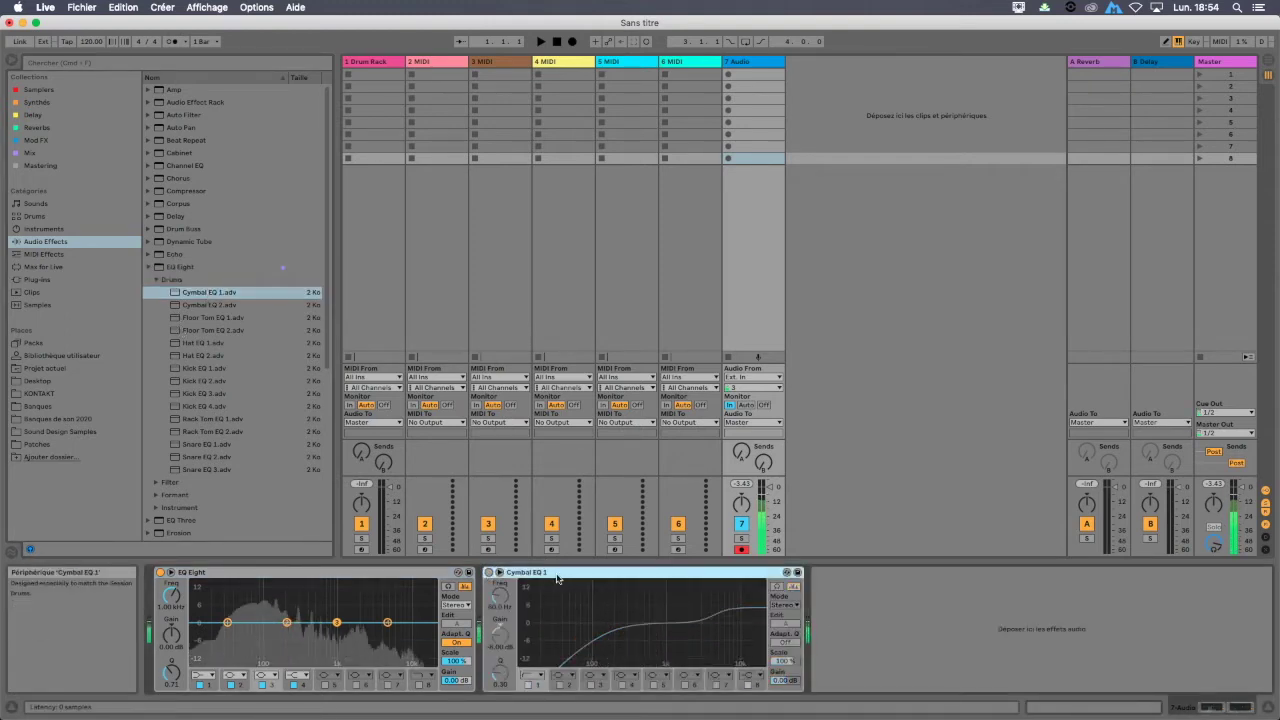
pyautogui.press('Delete')
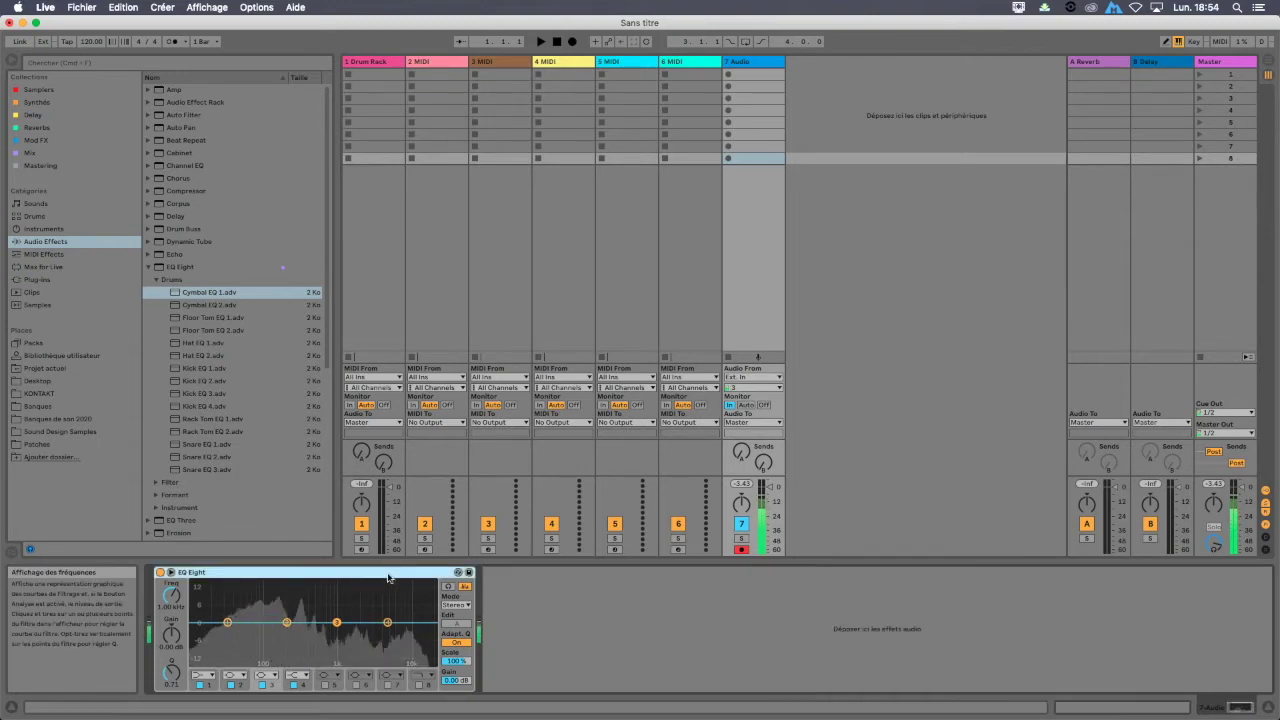
pyautogui.press('Delete')
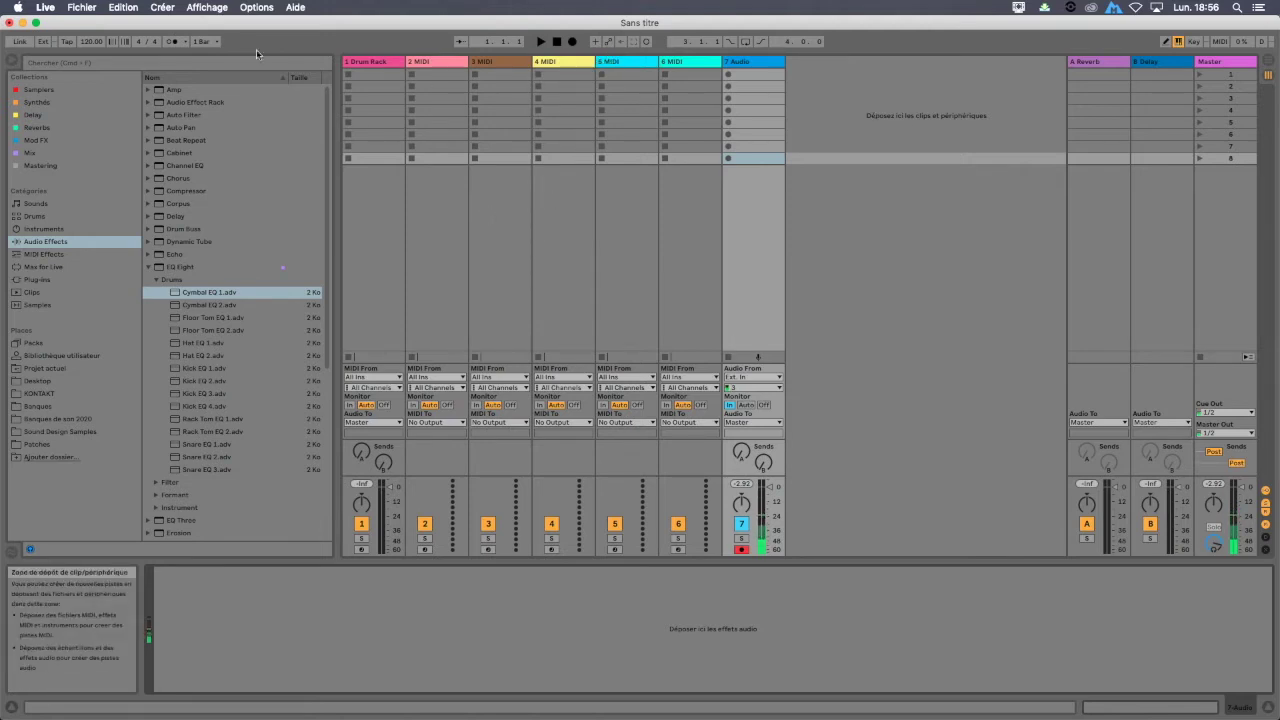
# Step: Examine the File/Folder preferences for the option that saves the current Set as default
pyautogui.click(52, 7)
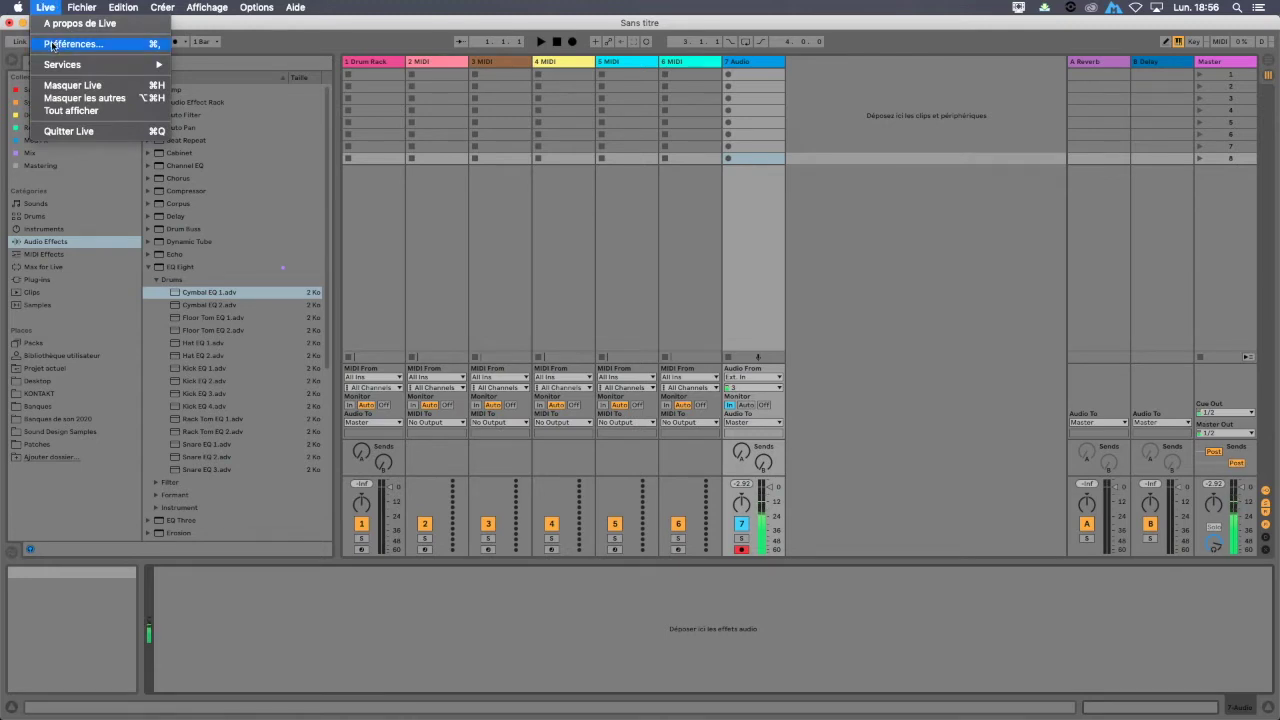
pyautogui.click(52, 44)
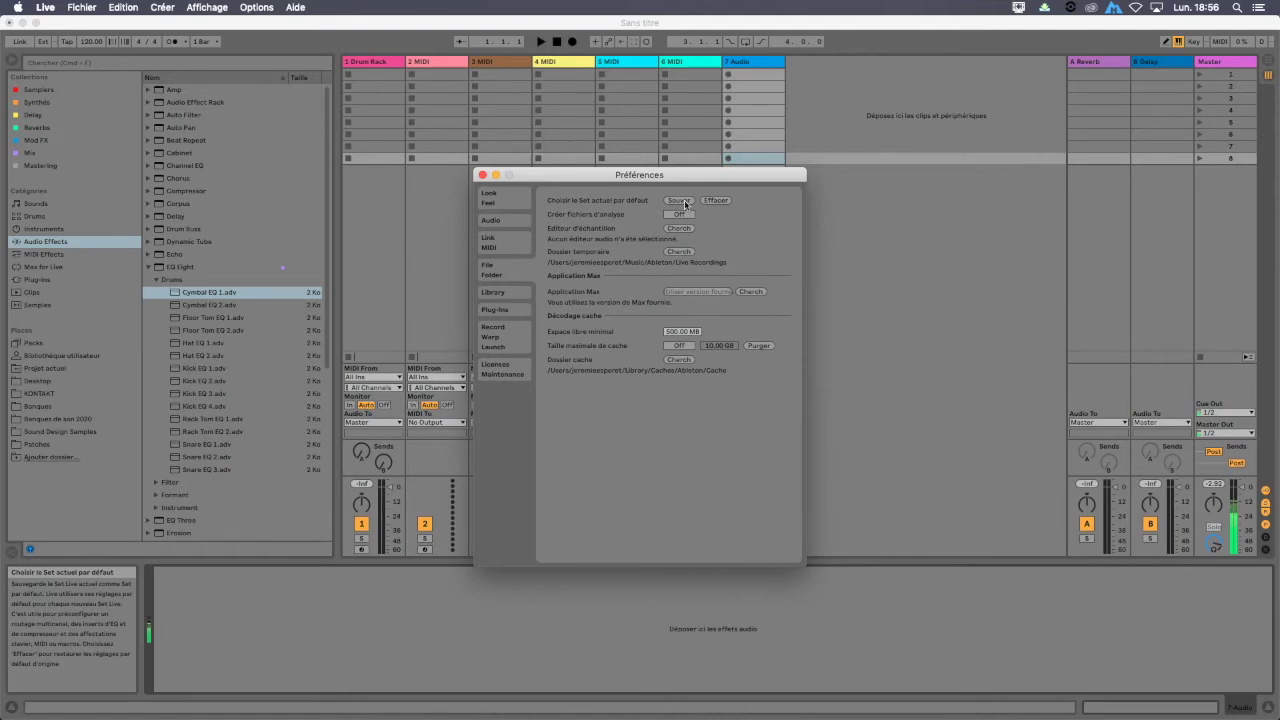
pyautogui.click(483, 175)
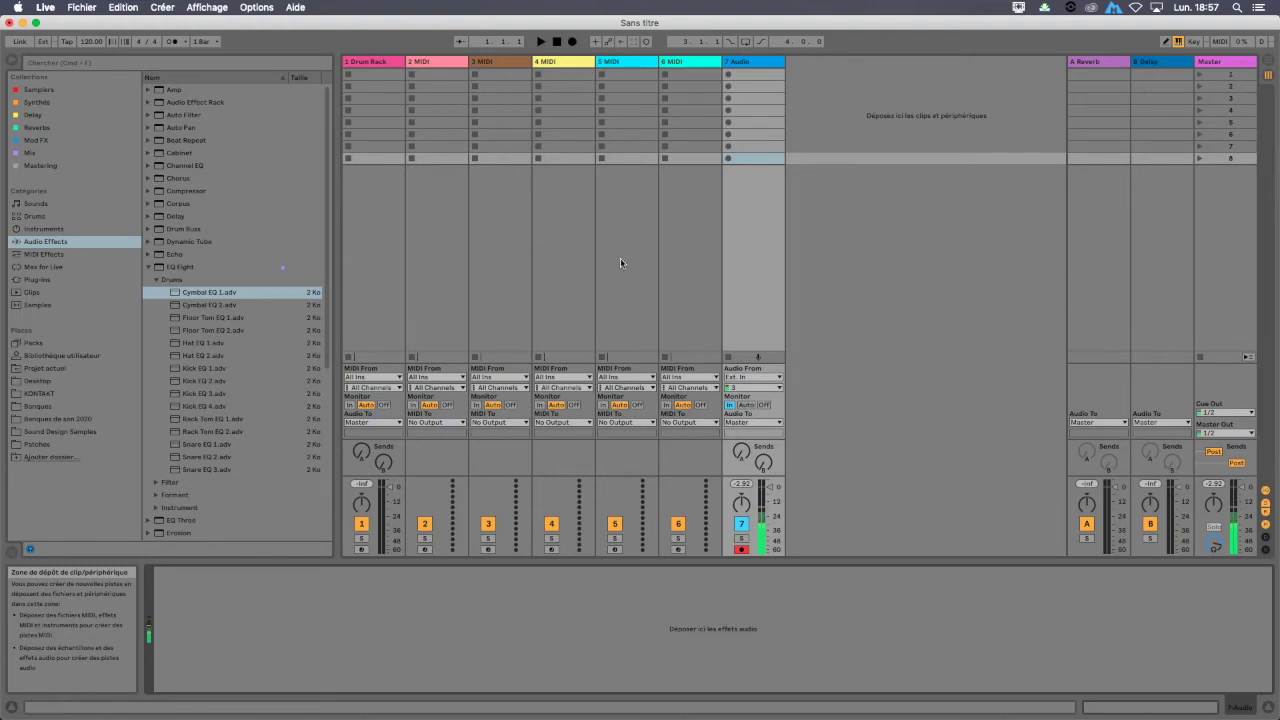
# Step: Replace the Reverb device on return track A with an External Audio Effect
pyautogui.click(1090, 62)
pyautogui.click(240, 578)
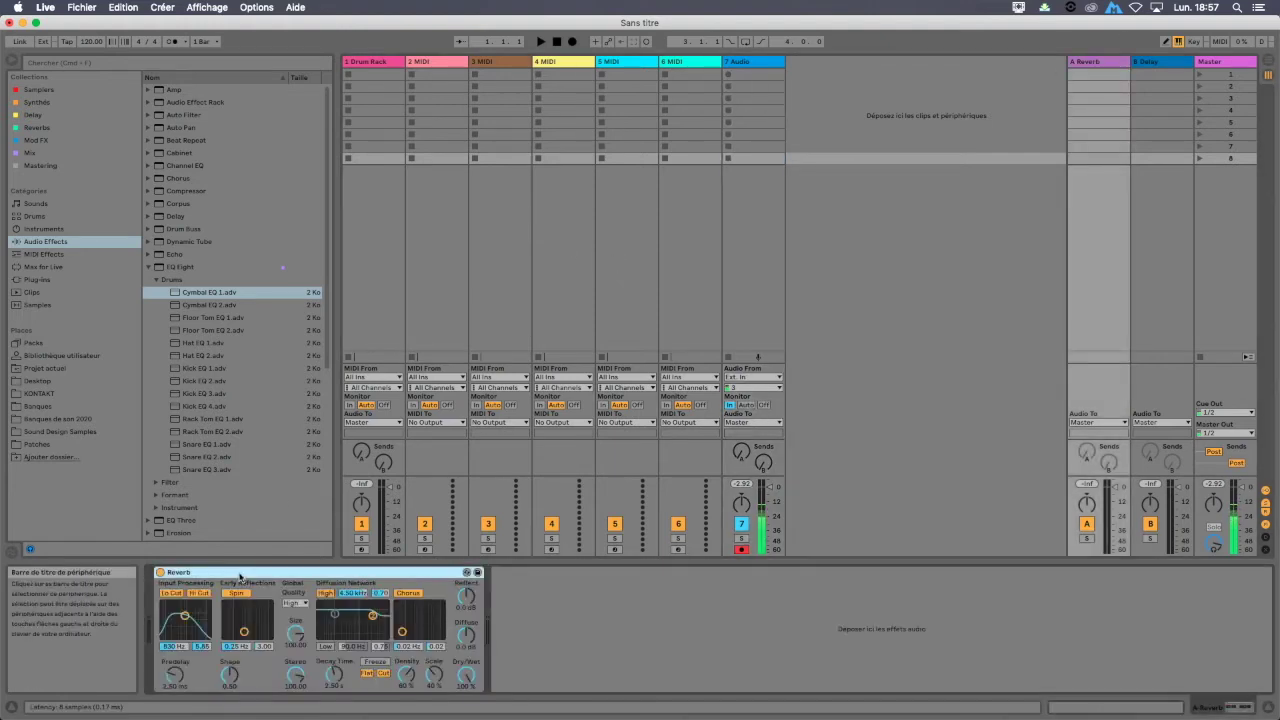
pyautogui.press('BackSpace')
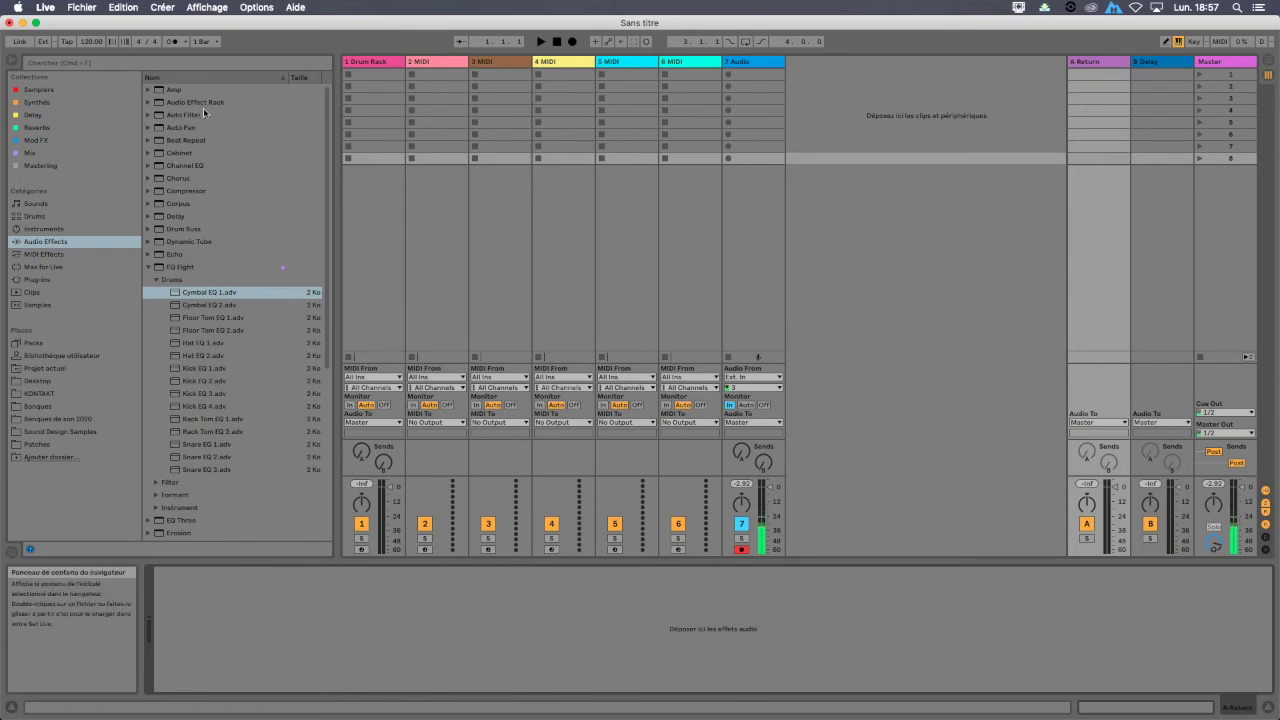
pyautogui.scroll(-5, 183, 175)
pyautogui.click(198, 333)
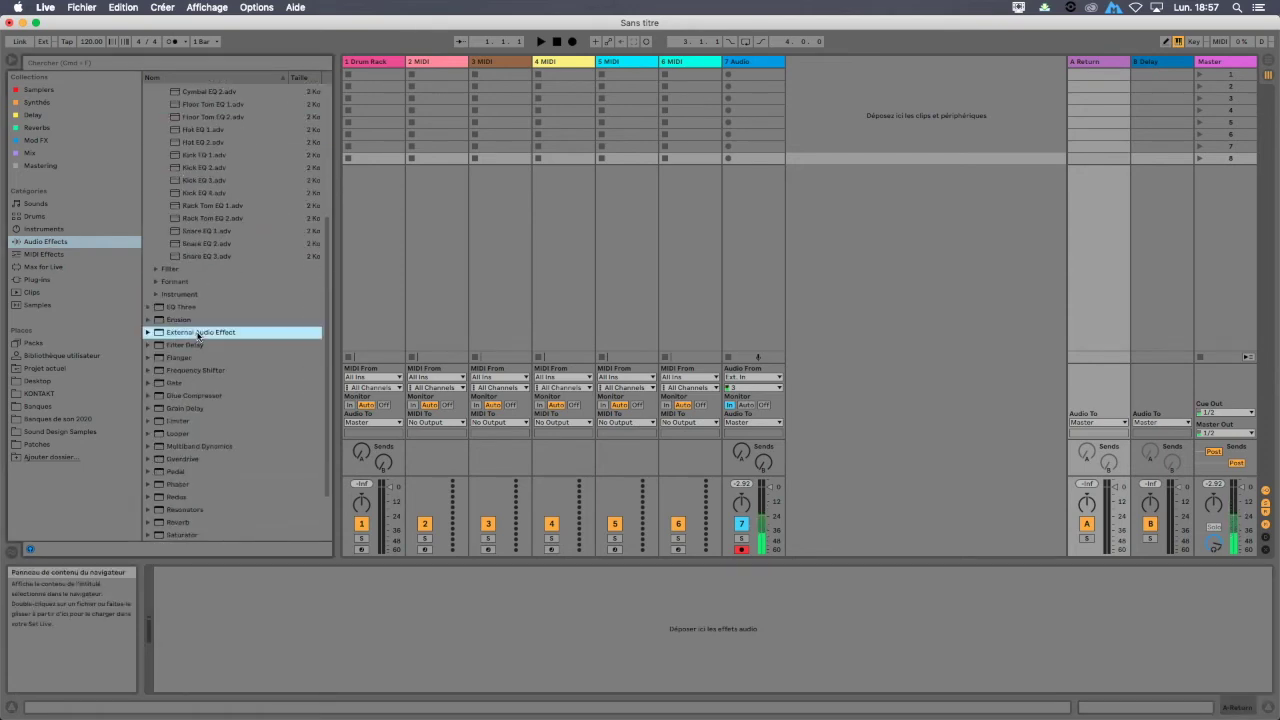
pyautogui.doubleClick(198, 334)
# Step: Examine the output choices for Audio To in the External Audio Effect on return track A
pyautogui.click(185, 594)
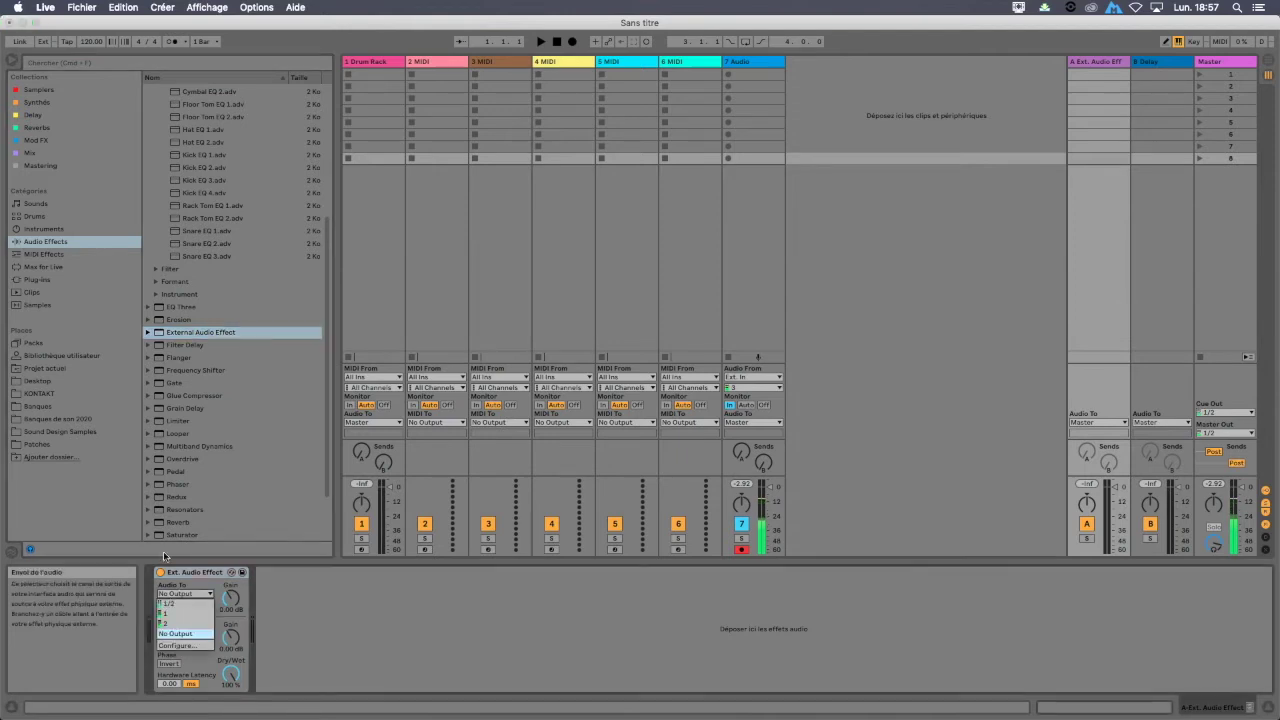
pyautogui.click(389, 624)
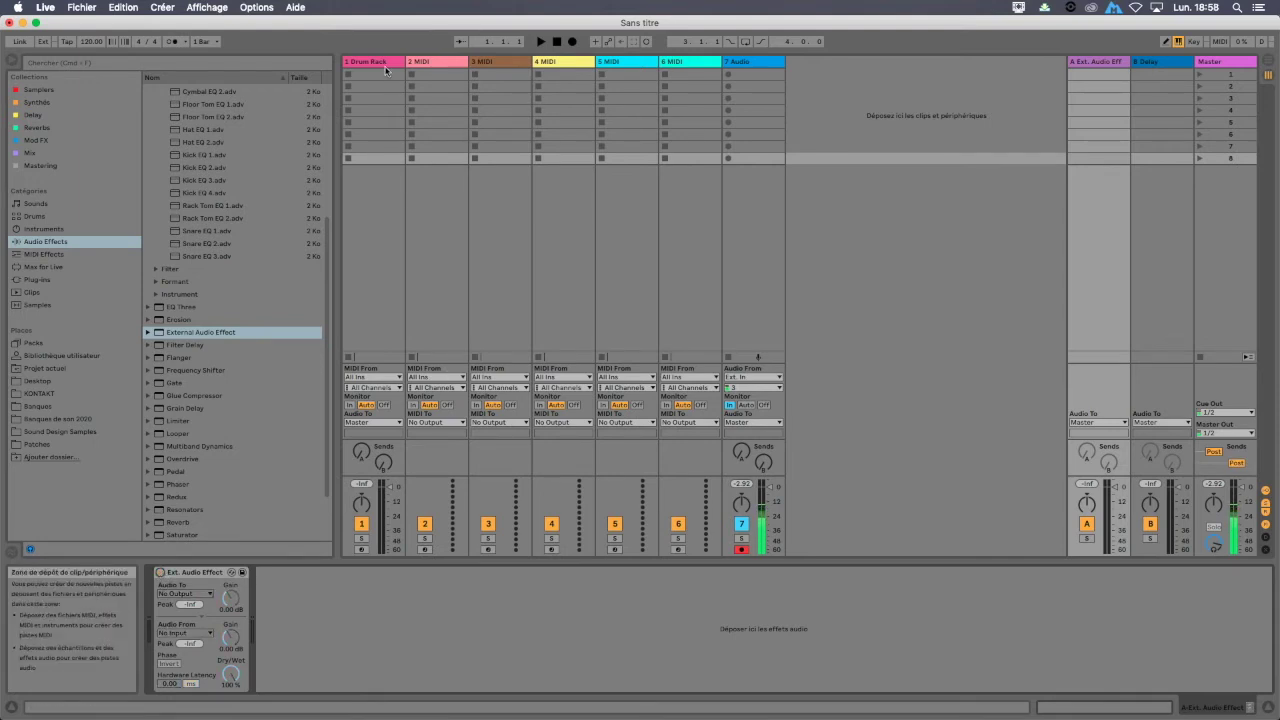
pyautogui.click(1097, 63)
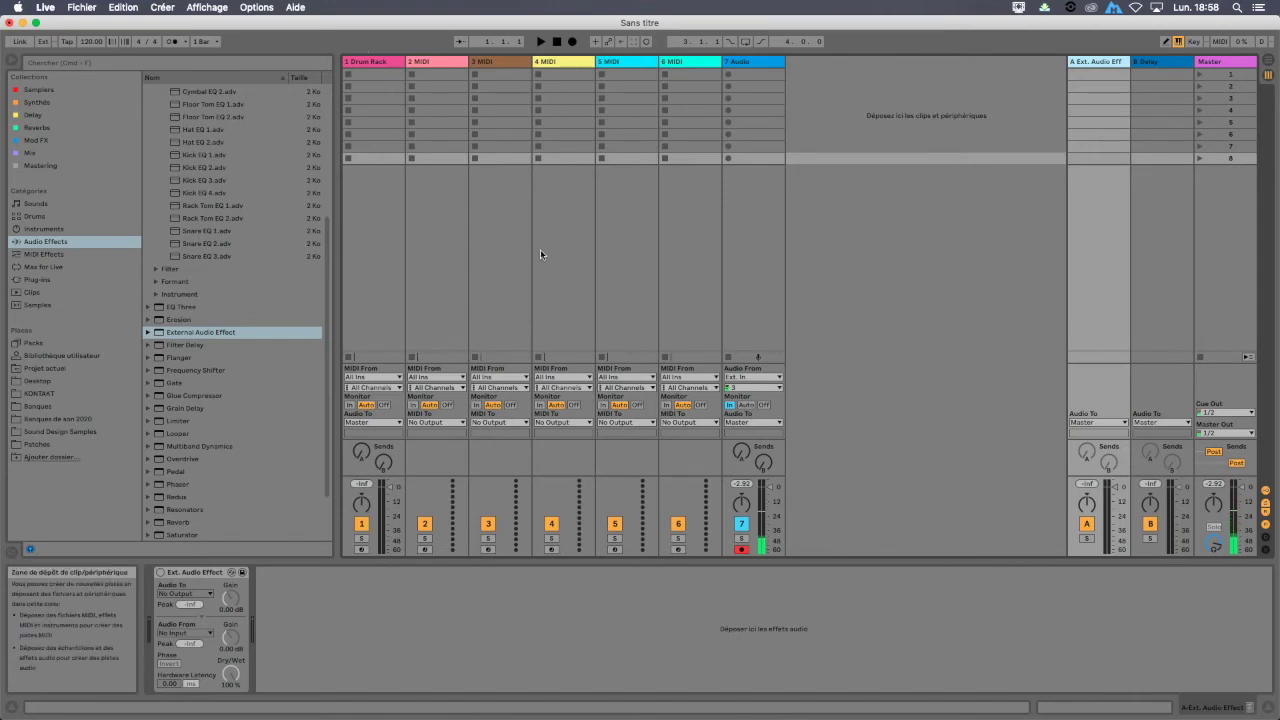
# Step: Review the default Set option in the File/Folder preferences again and close the preferences
pyautogui.click(50, 7)
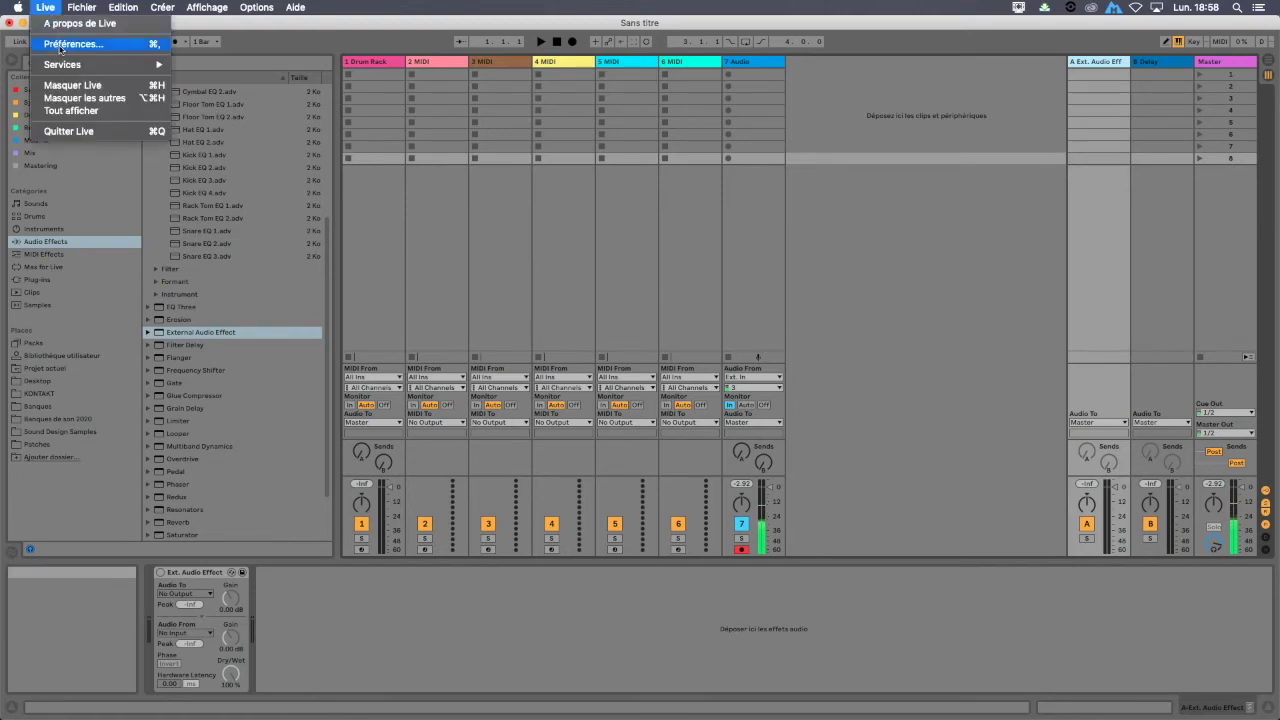
pyautogui.click(62, 45)
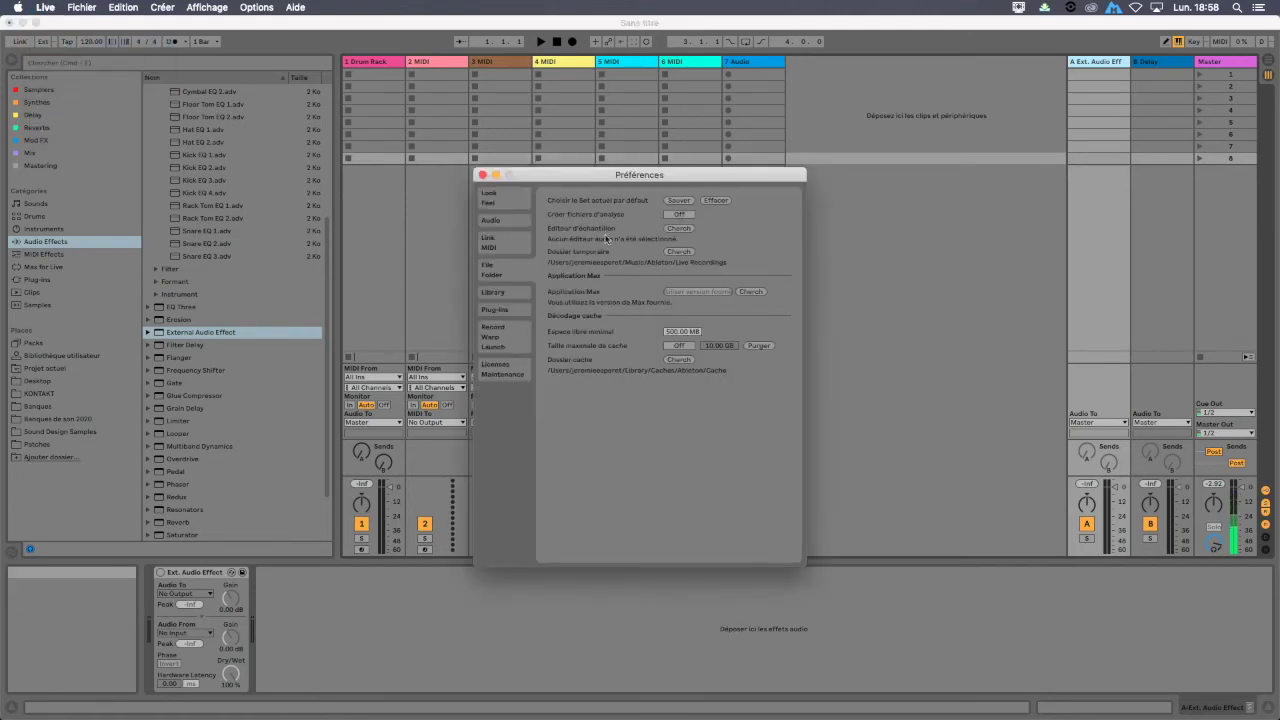
pyautogui.click(481, 174)
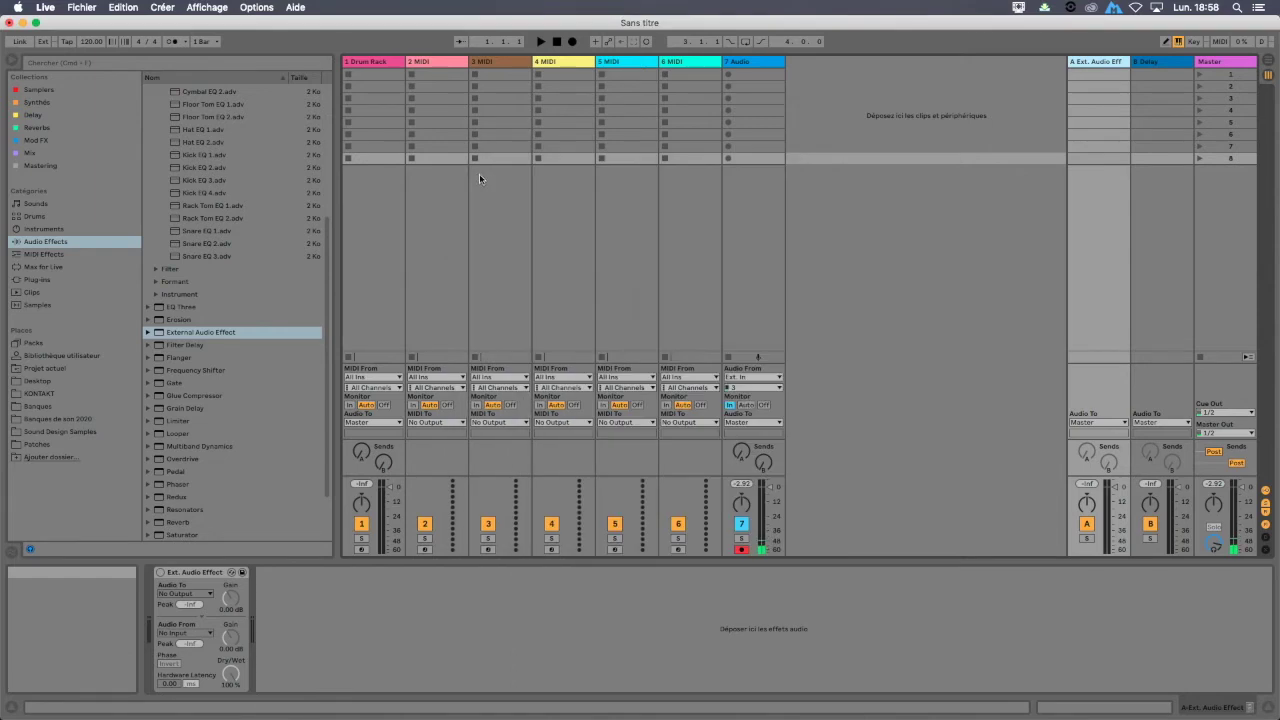
# Step: Hide the browser and the mixer's input/output section
pyautogui.click(506, 242)
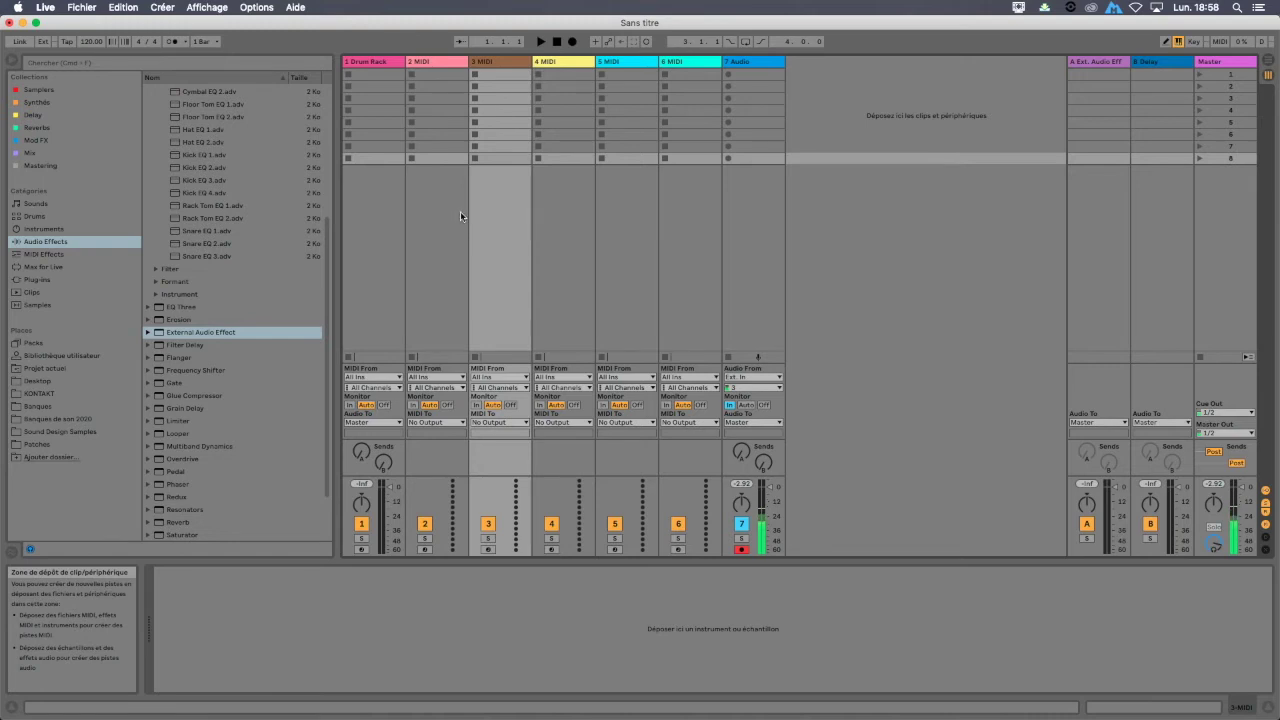
pyautogui.click(13, 62)
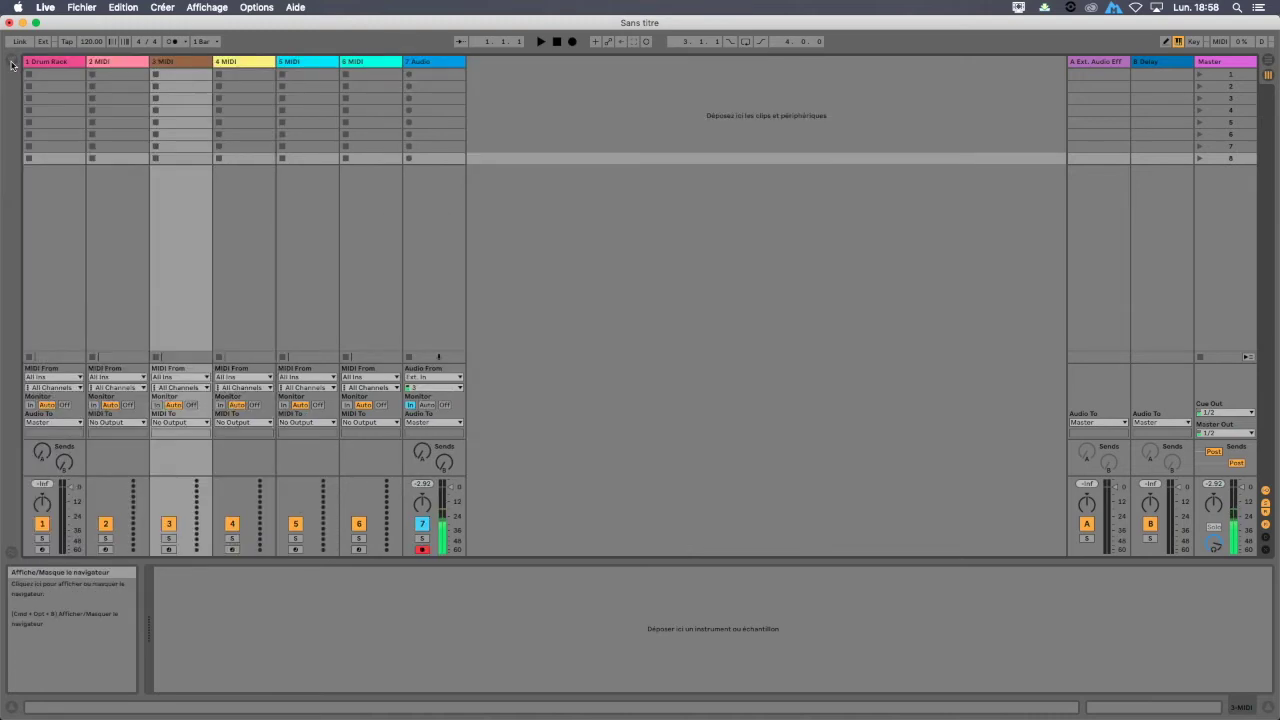
pyautogui.click(13, 63)
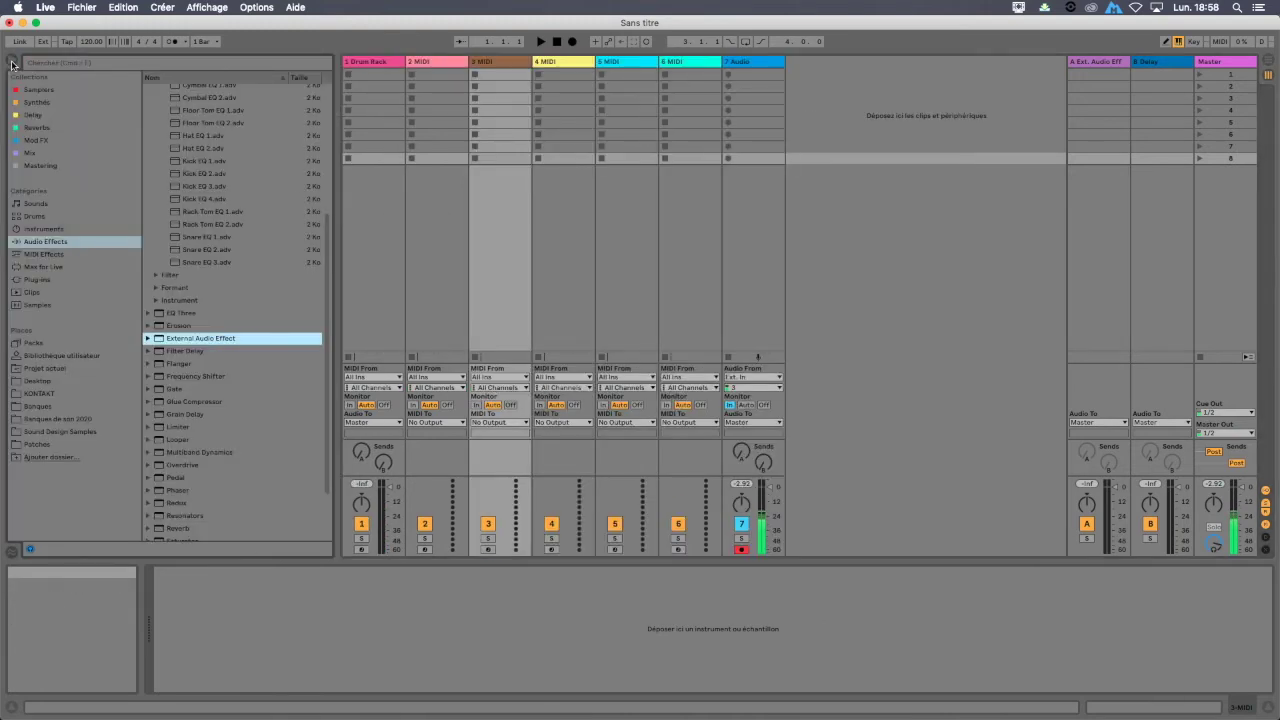
pyautogui.click(13, 62)
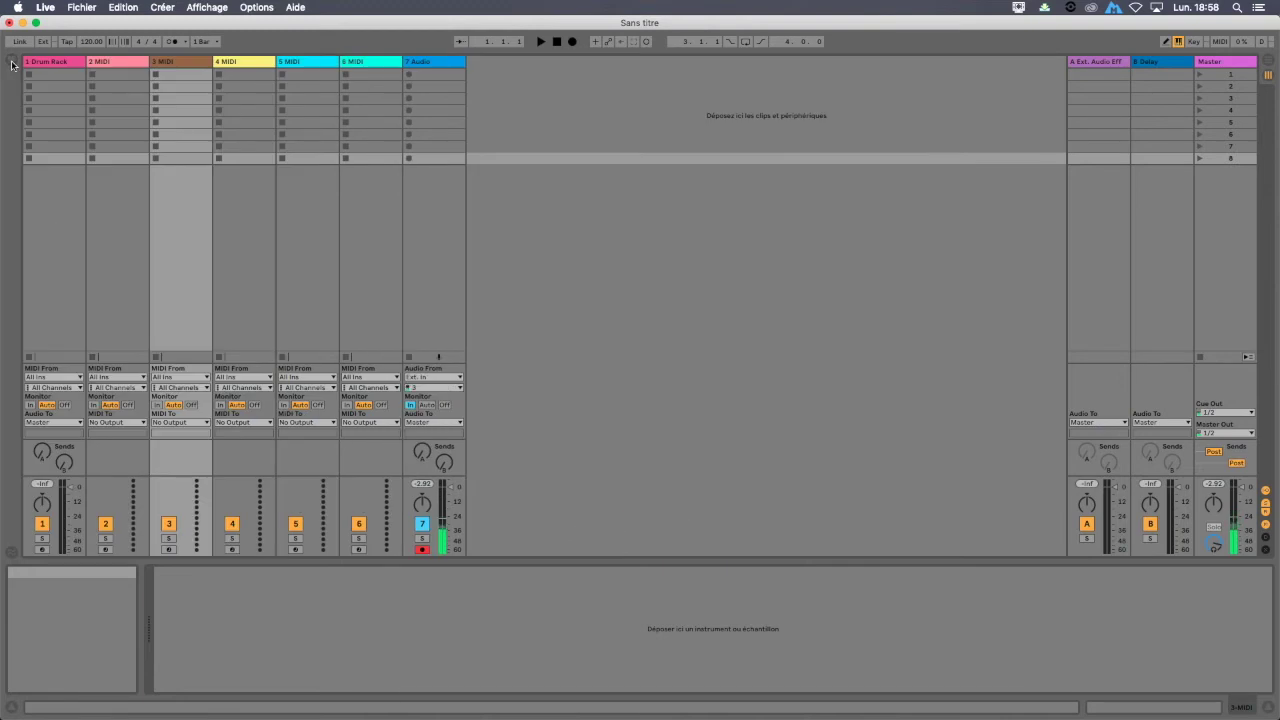
pyautogui.click(1266, 491)
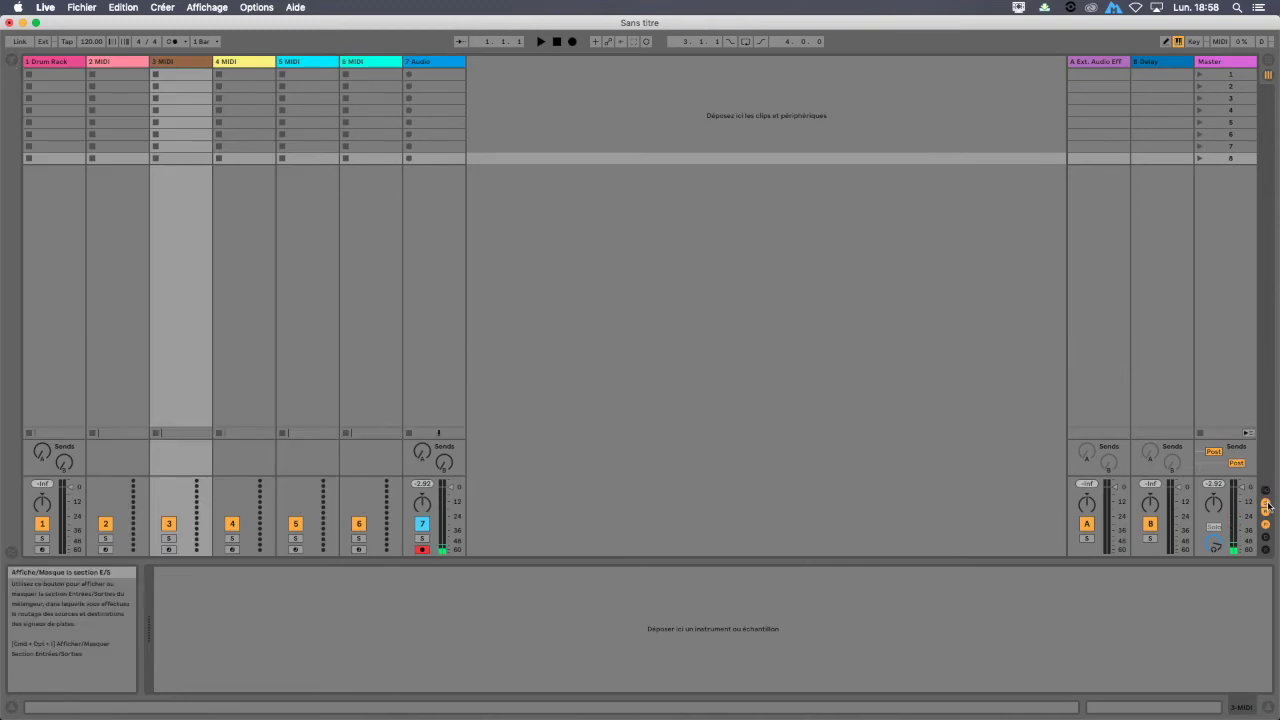
# Step: Toggle the mixer's input/output, sends, returns and mixer sections, leaving all of them shown
pyautogui.click(1266, 503)
pyautogui.click(1266, 512)
pyautogui.click(1266, 524)
pyautogui.click(1266, 512)
pyautogui.click(1266, 503)
pyautogui.click(1266, 491)
pyautogui.click(1265, 528)
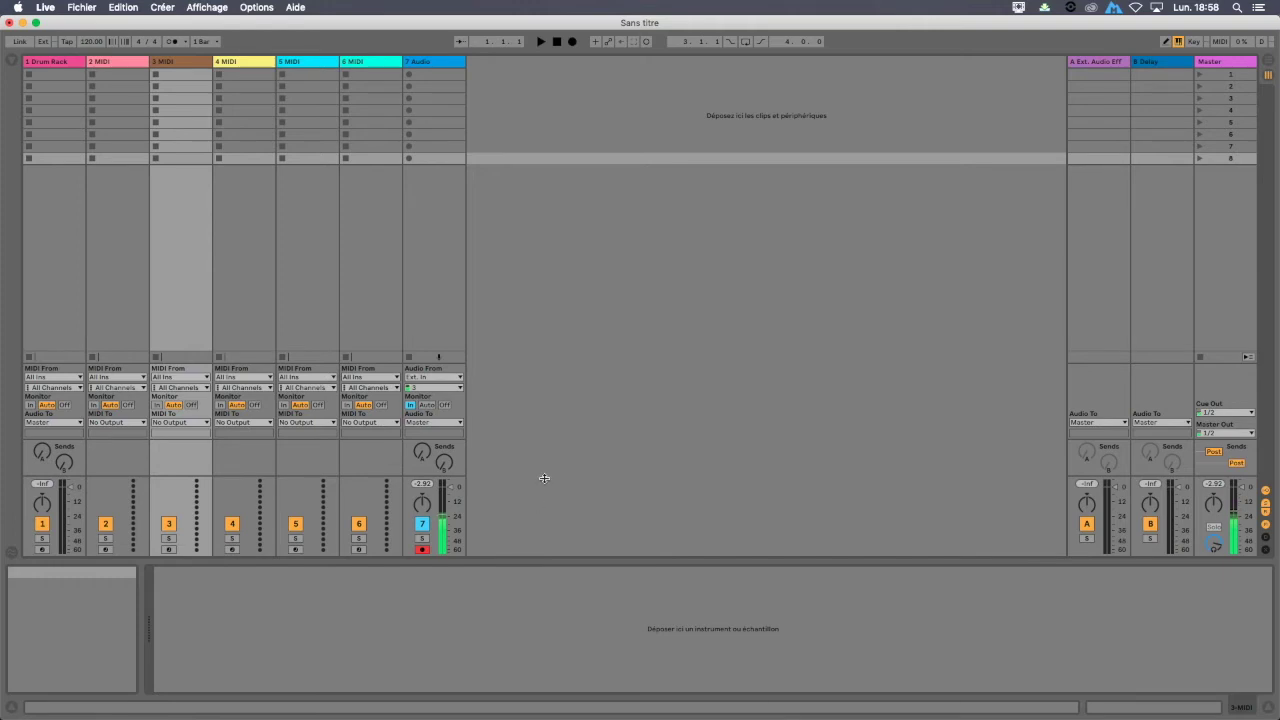
# Step: Heighten the mixer strips and hide the Info View together with the input/output, sends and returns sections
pyautogui.moveTo(434, 476); pyautogui.dragTo(486, 280)
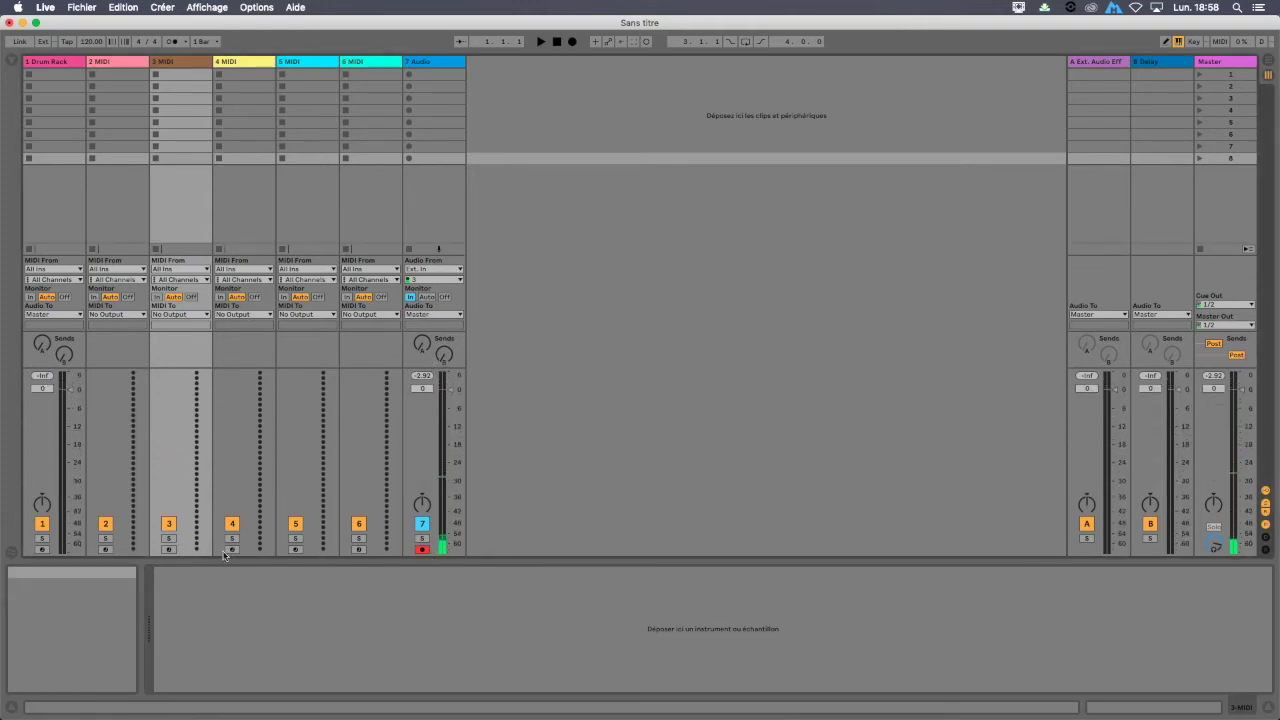
pyautogui.click(12, 706)
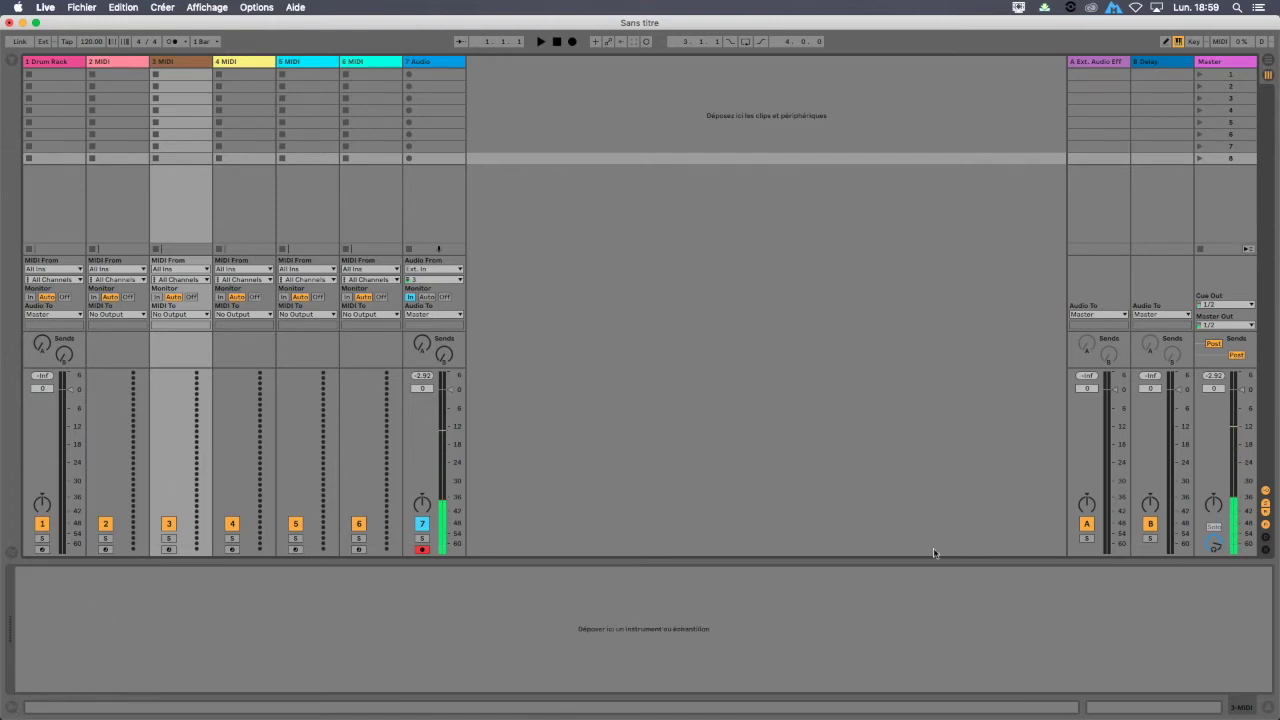
pyautogui.click(1265, 491)
pyautogui.click(1265, 503)
pyautogui.click(1265, 515)
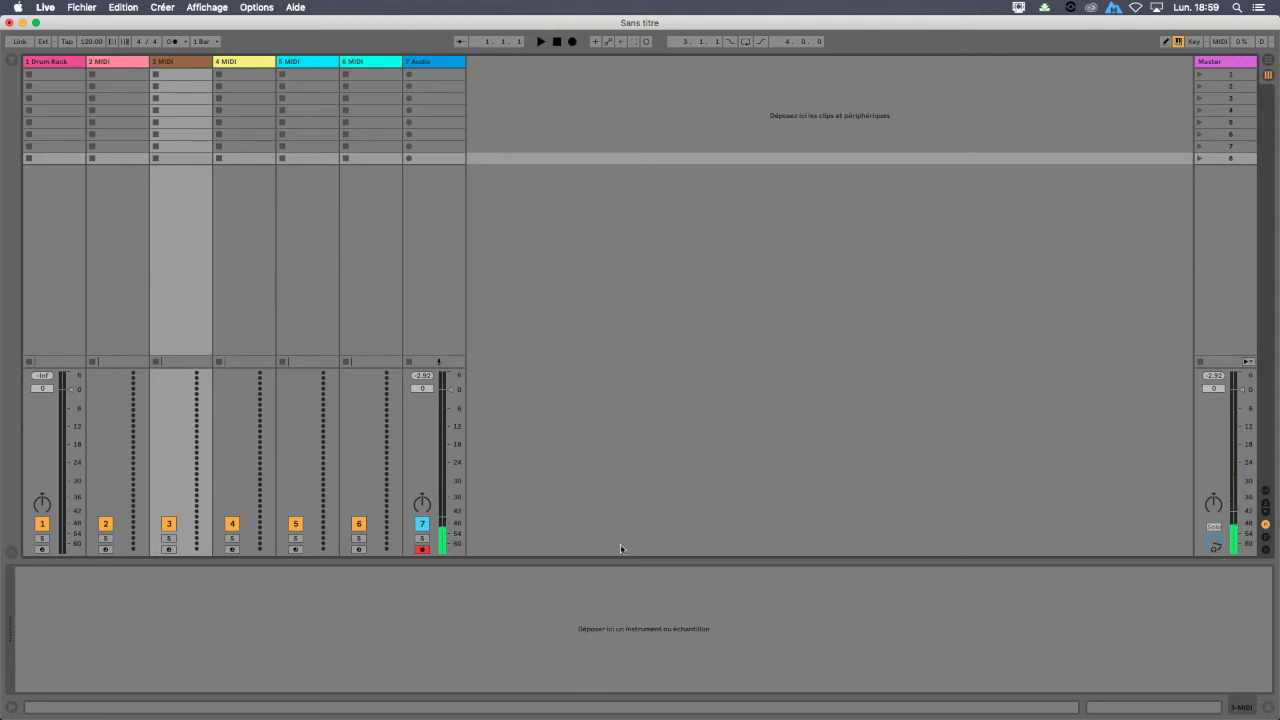
# Step: Create an empty MIDI clip in the first slot of track 3 MIDI and resize the clip editor to a medium height
pyautogui.doubleClick(171, 75)
pyautogui.moveTo(315, 540); pyautogui.dragTo(315, 152)
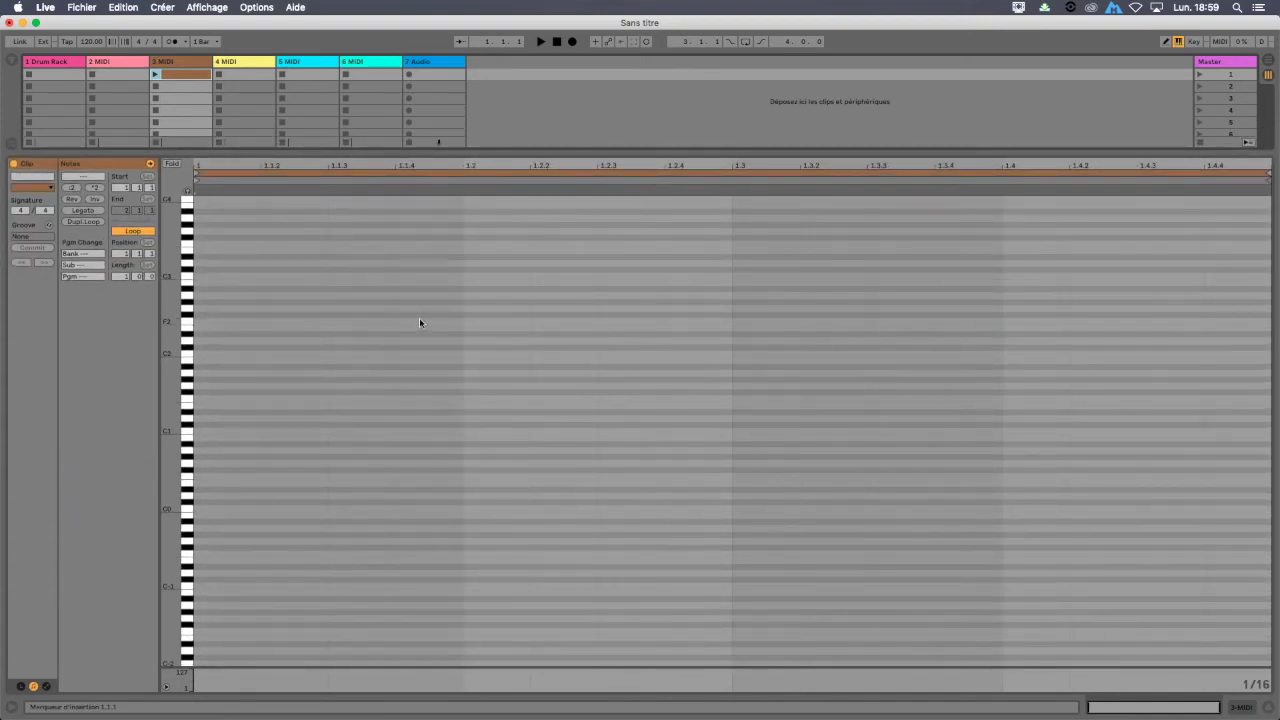
pyautogui.moveTo(296, 151); pyautogui.dragTo(260, 346)
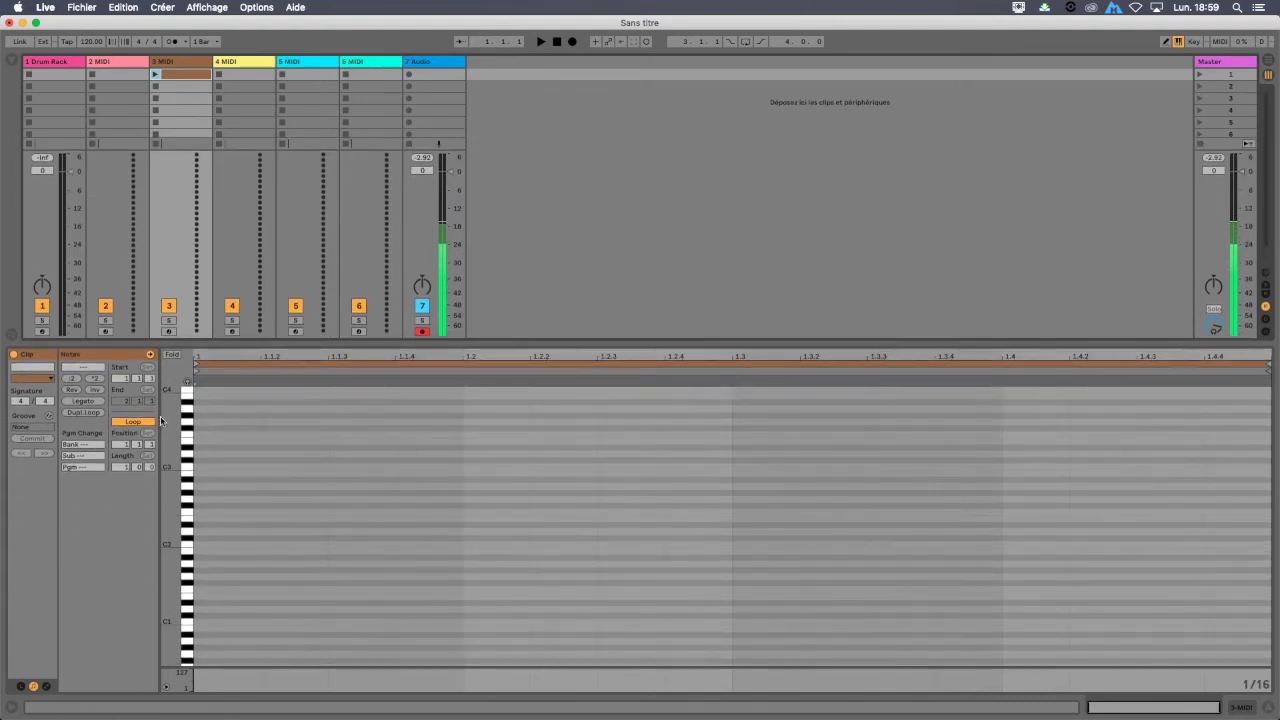
pyautogui.moveTo(207, 341); pyautogui.dragTo(207, 456)
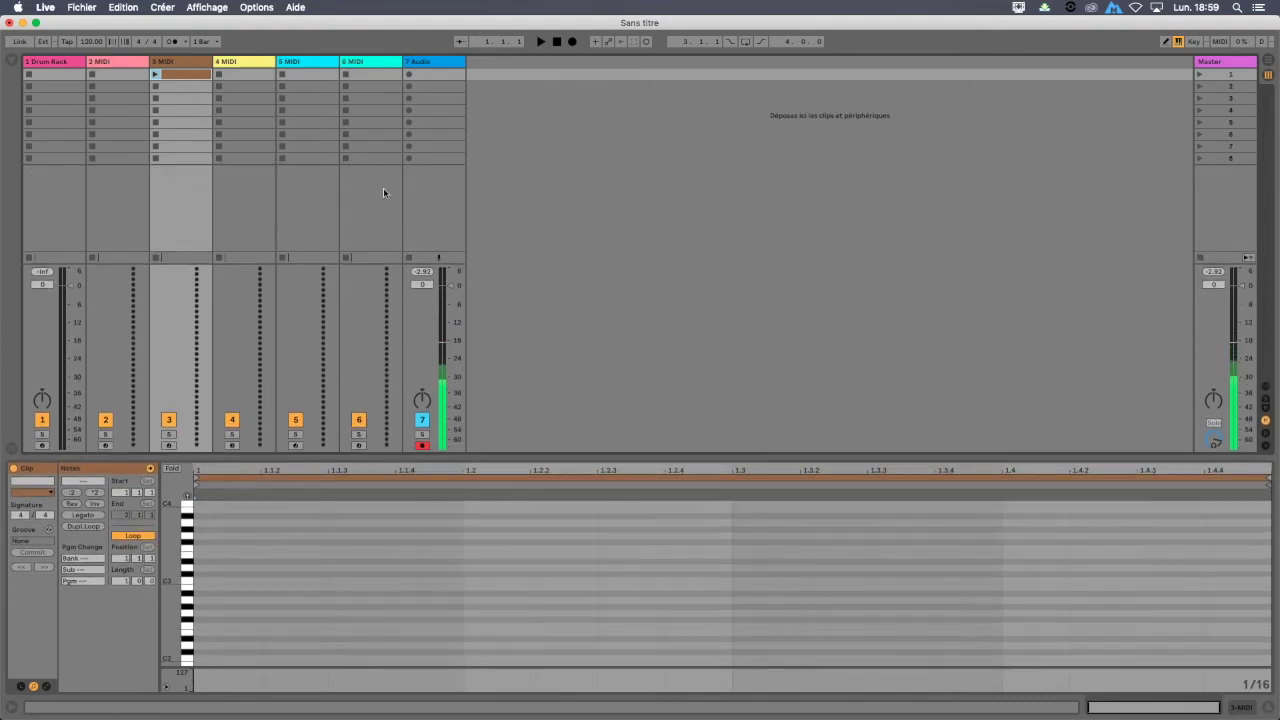
# Step: Widen track 3 MIDI and adjust the clip editor and mixer heights to give the clip slots more room
pyautogui.moveTo(214, 62); pyautogui.dragTo(263, 62)
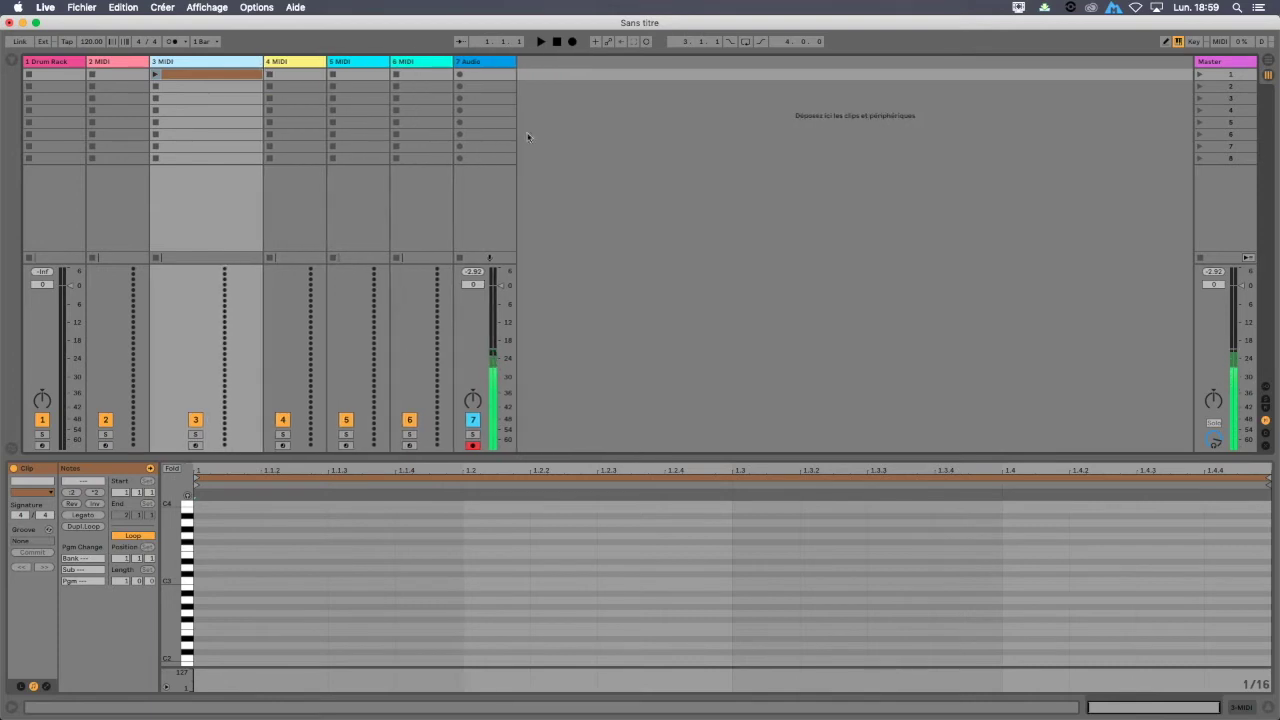
pyautogui.click(1222, 76)
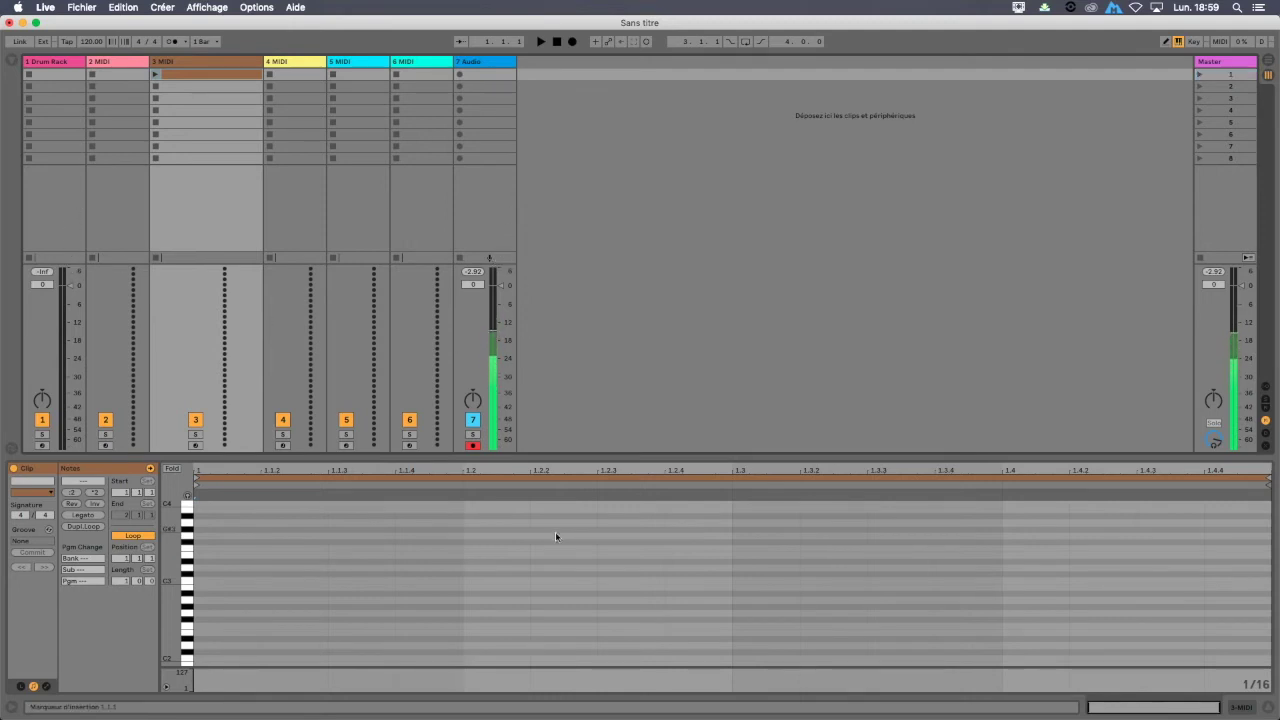
pyautogui.moveTo(567, 462); pyautogui.dragTo(571, 550)
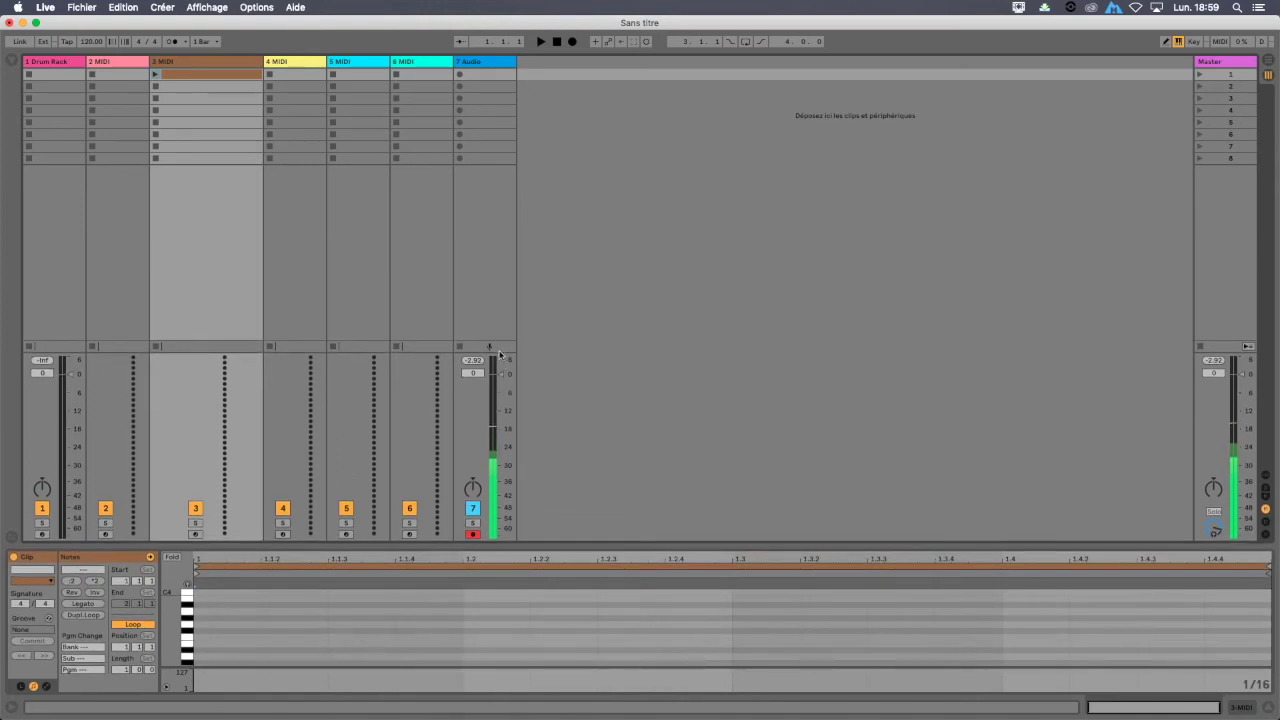
pyautogui.moveTo(497, 353); pyautogui.dragTo(495, 473)
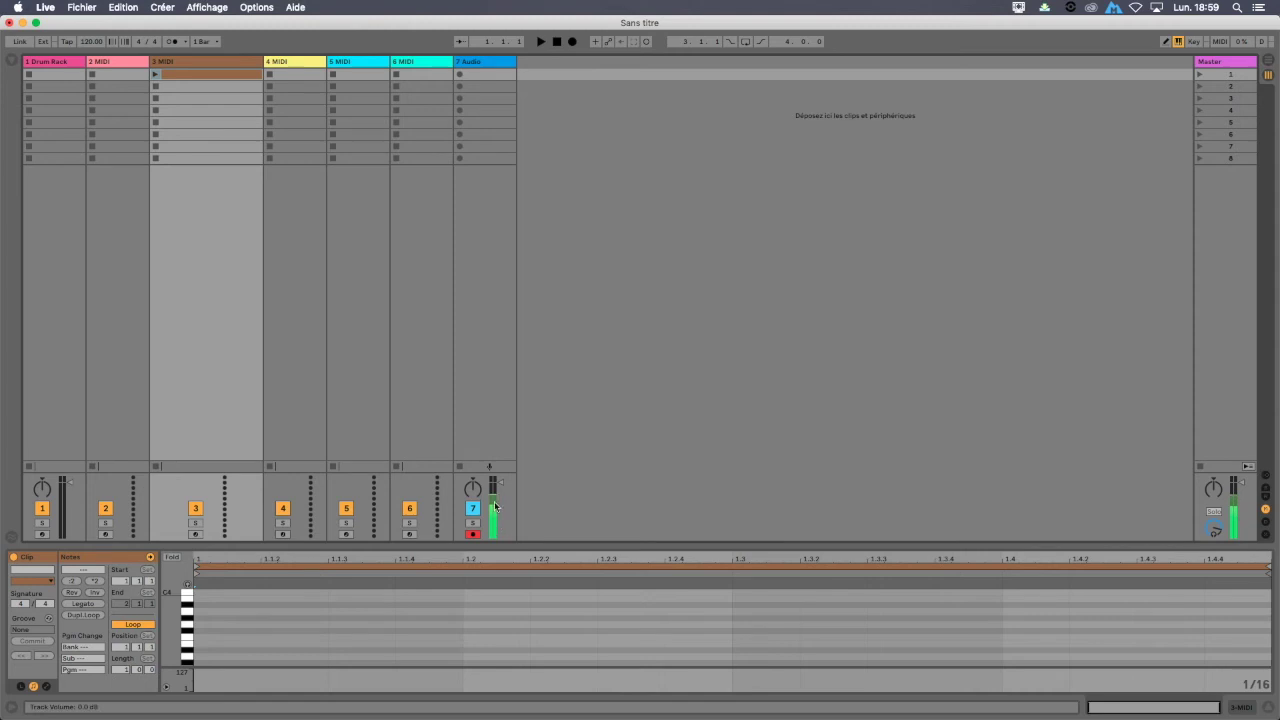
pyautogui.moveTo(502, 480); pyautogui.dragTo(508, 360)
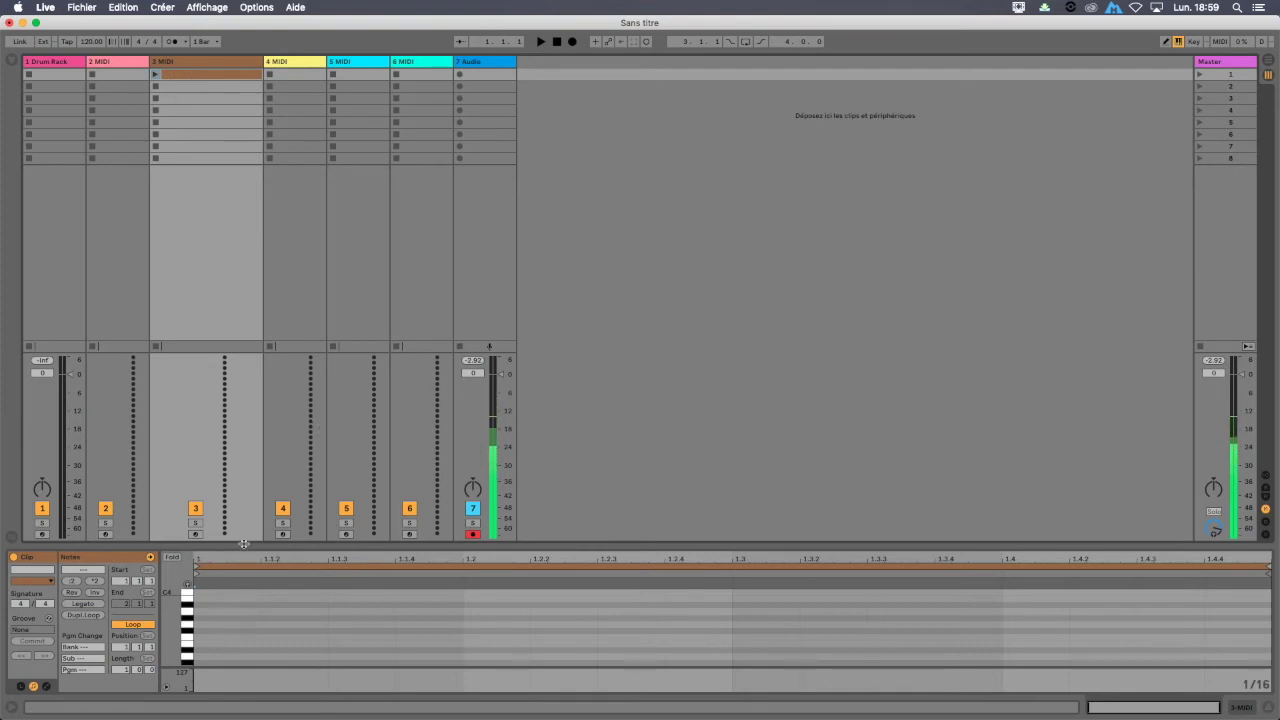
# Step: Add a G#3 note at the clip's start and try the clip editor at minimum and full window height
pyautogui.moveTo(244, 548); pyautogui.dragTo(244, 627)
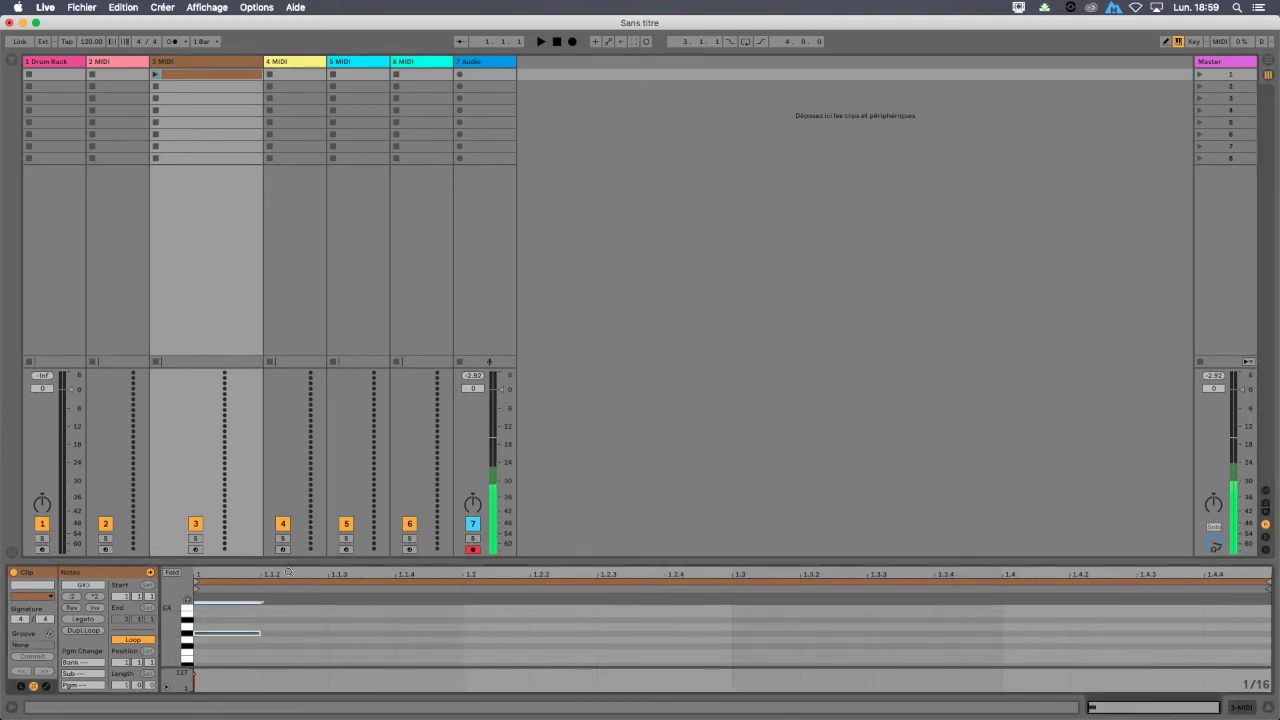
pyautogui.moveTo(290, 563); pyautogui.dragTo(333, 47)
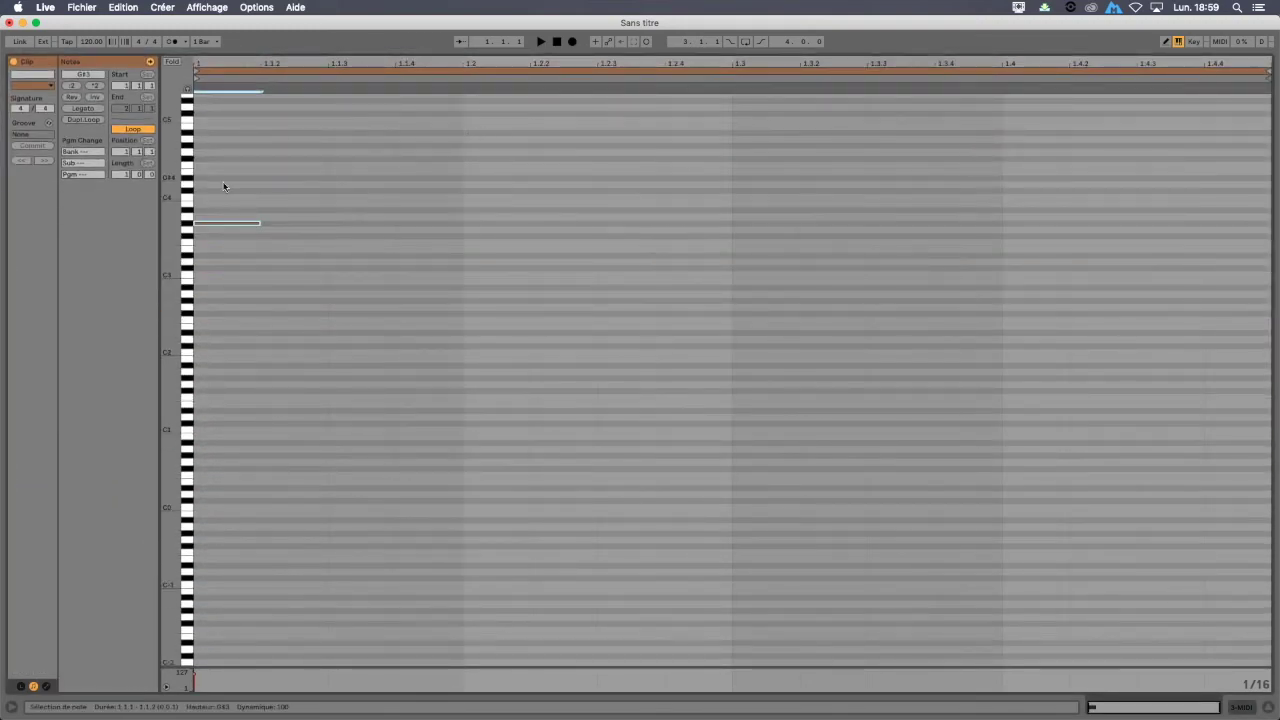
pyautogui.moveTo(354, 49); pyautogui.dragTo(362, 590)
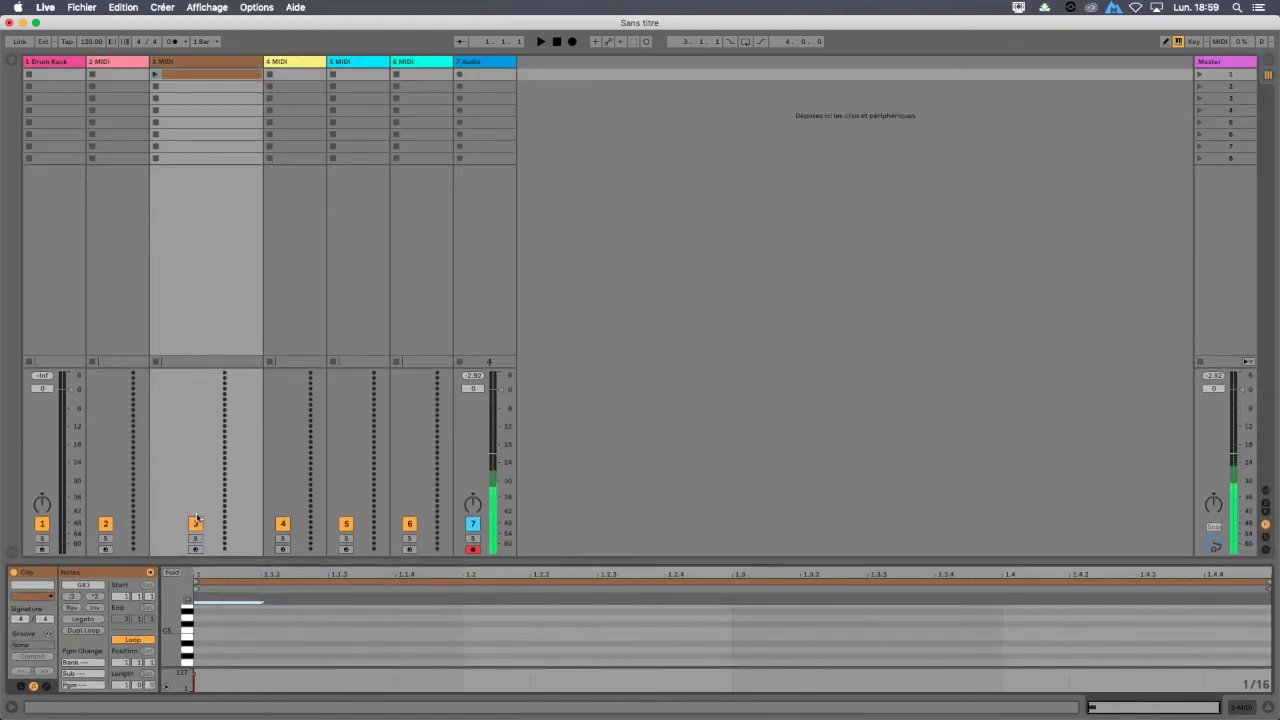
# Step: Enlarge the clip editor, try Fold with an added G3 note at 1.1.4, and delete both notes
pyautogui.moveTo(246, 562); pyautogui.dragTo(246, 232)
pyautogui.doubleClick(420, 408)
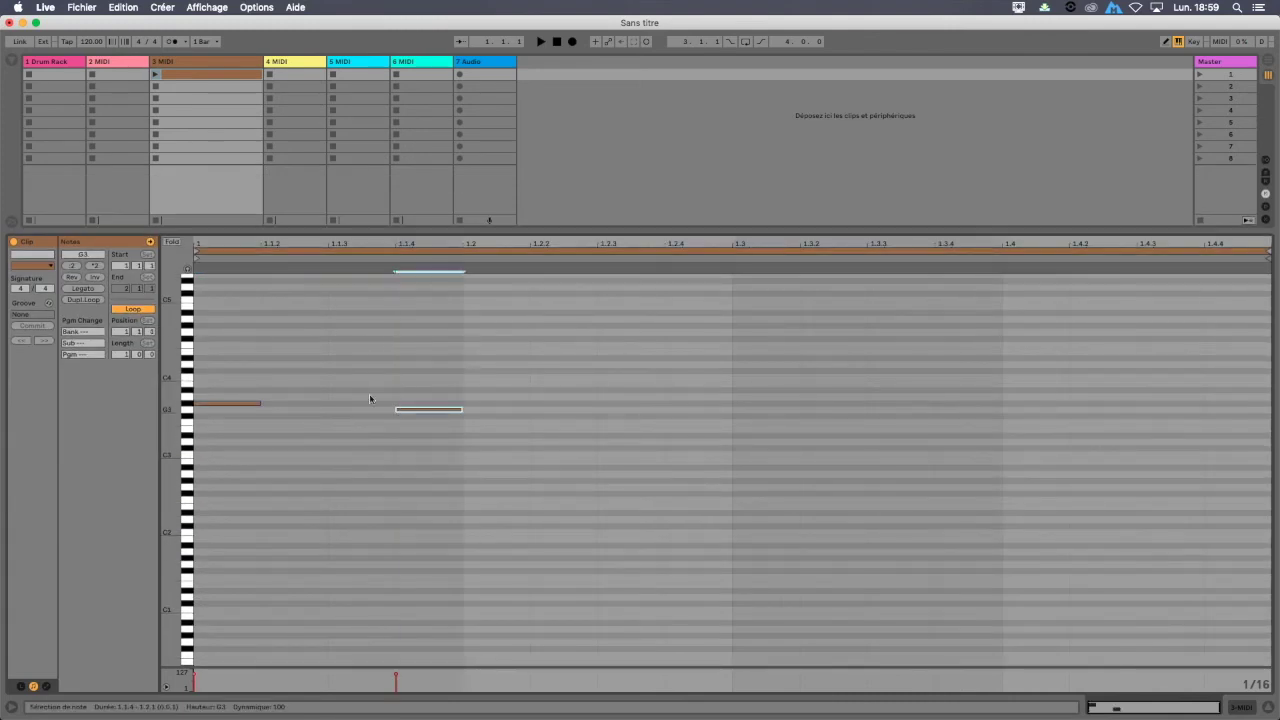
pyautogui.click(172, 243)
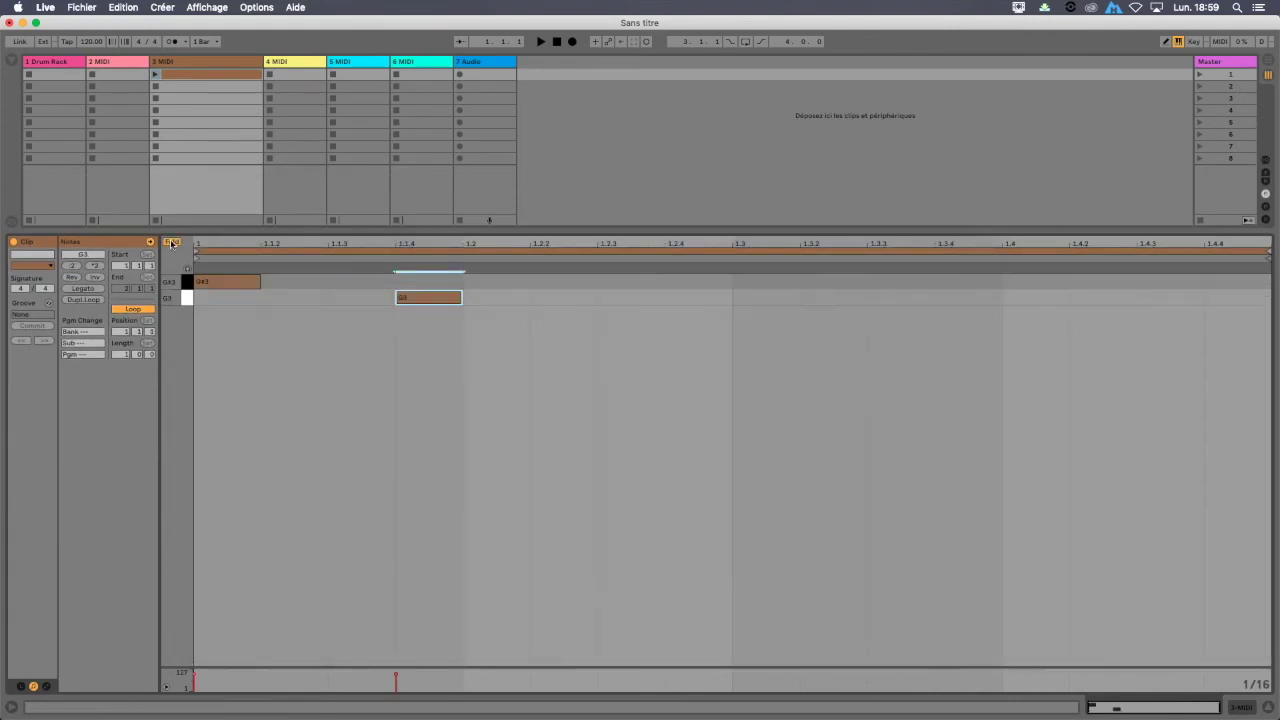
pyautogui.click(172, 243)
pyautogui.moveTo(526, 497); pyautogui.dragTo(230, 356)
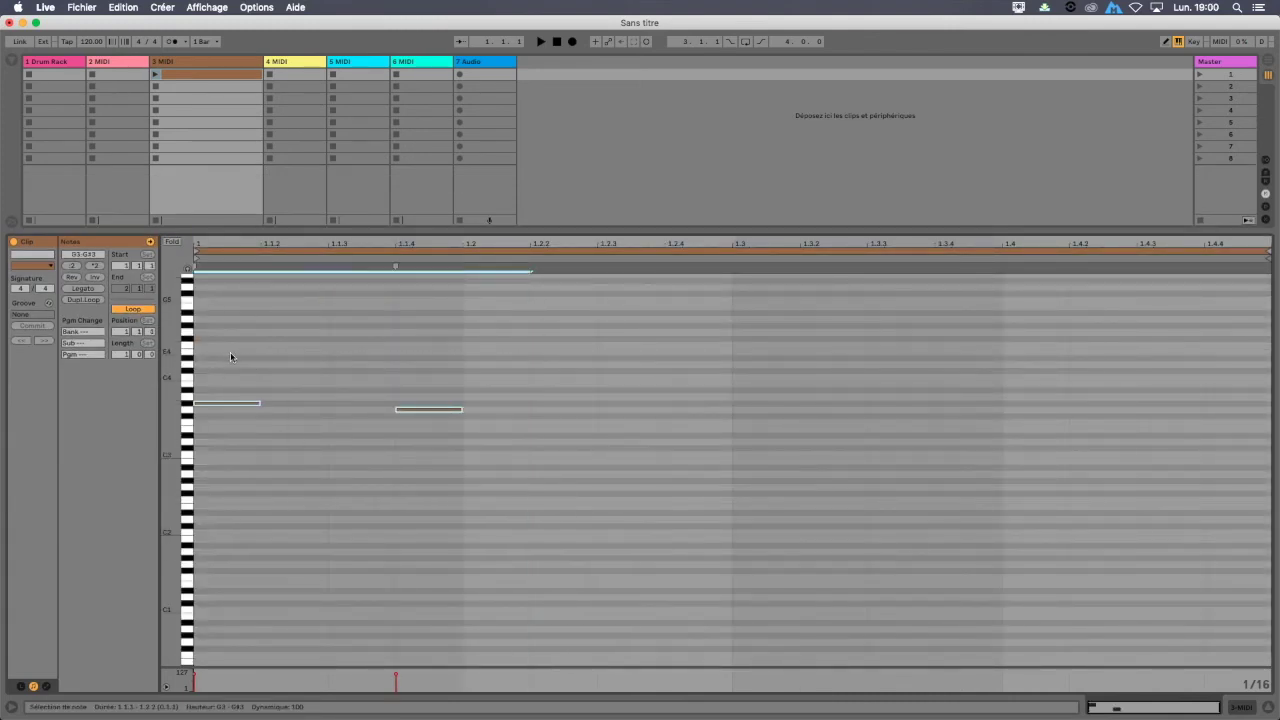
pyautogui.press('Delete')
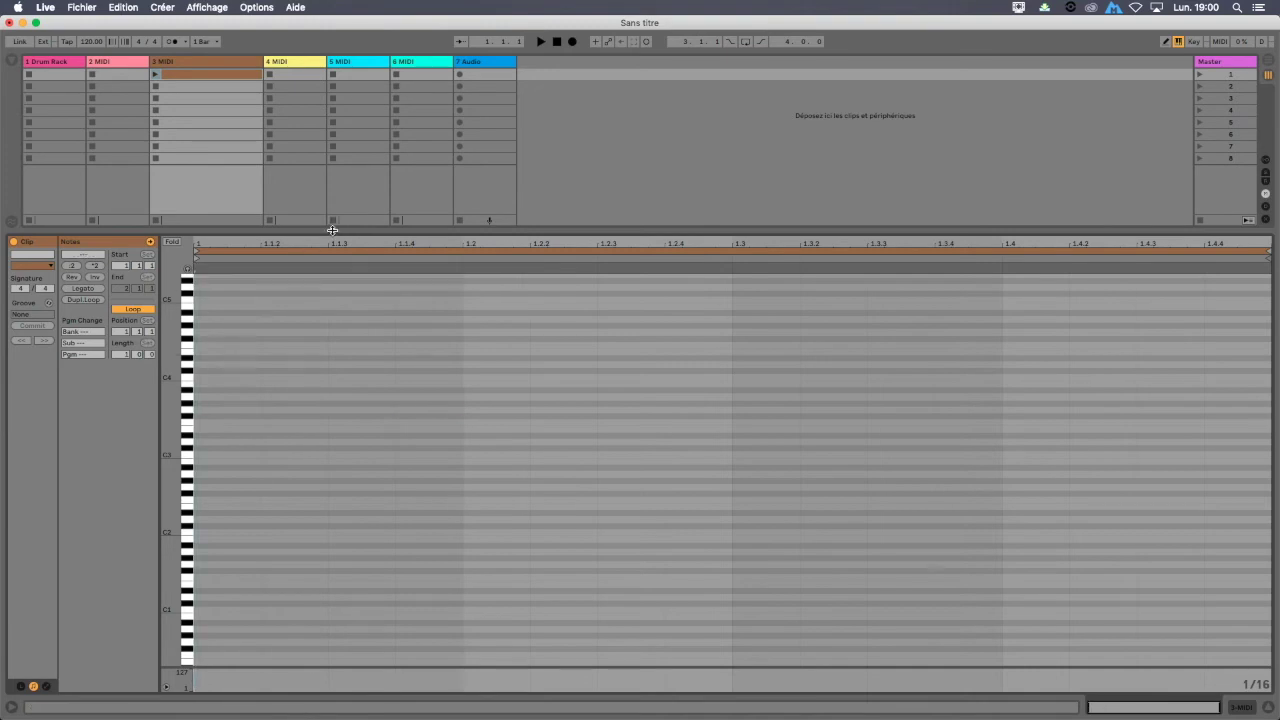
# Step: Reduce the clip editor's height and widen the Master track
pyautogui.moveTo(332, 232); pyautogui.dragTo(334, 505)
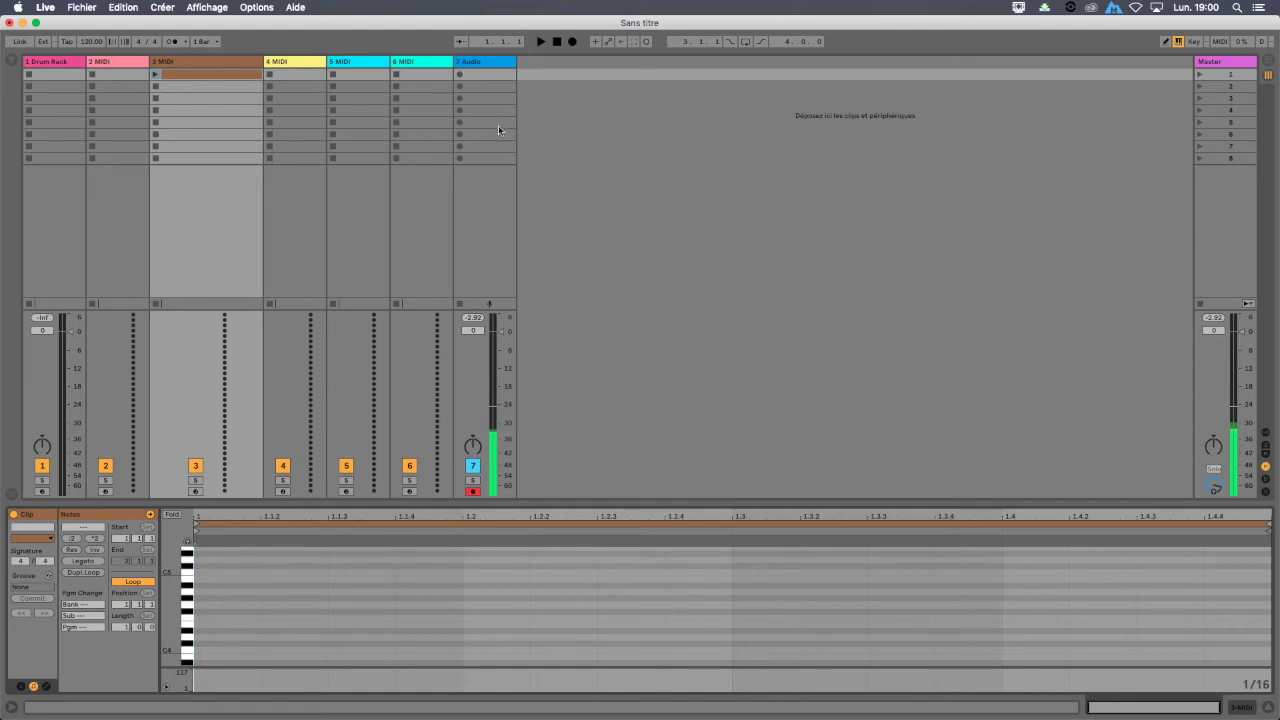
pyautogui.moveTo(1195, 61); pyautogui.dragTo(1147, 88)
pyautogui.click(522, 157)
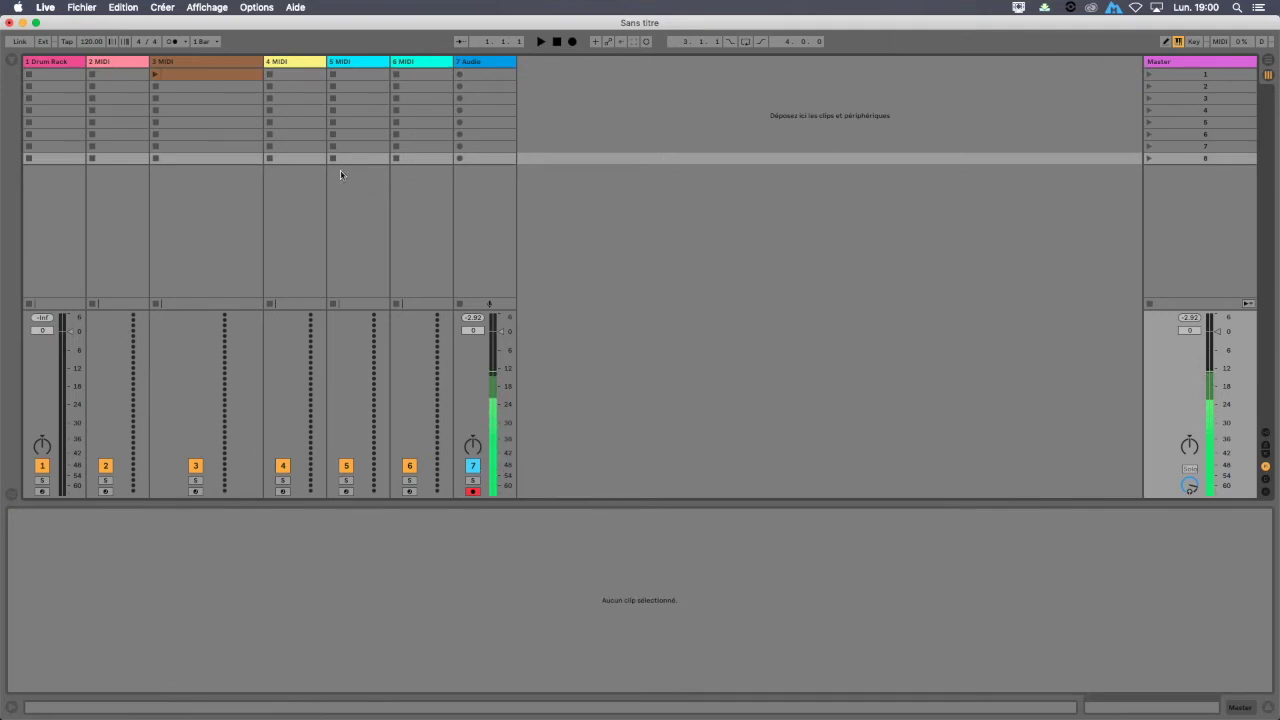
# Step: Show the browser and widen track 2 MIDI beyond the width of track 3 MIDI
pyautogui.click(11, 61)
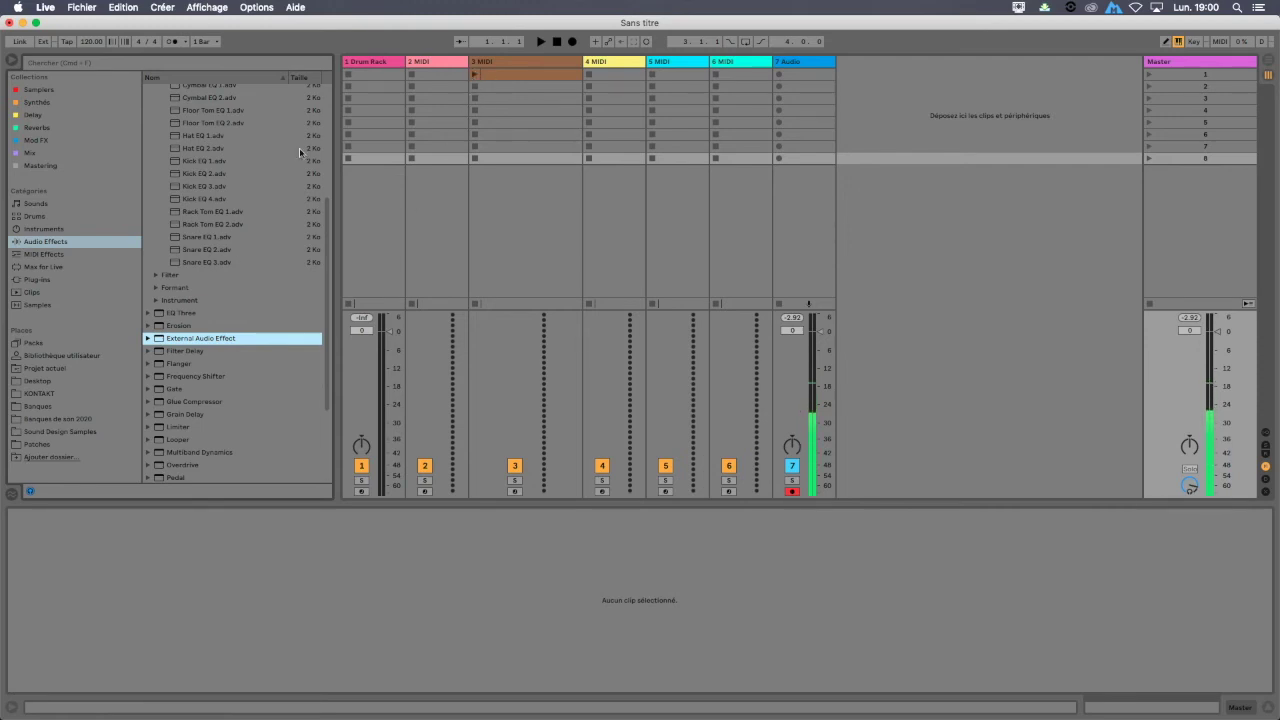
pyautogui.moveTo(466, 61); pyautogui.dragTo(623, 77)
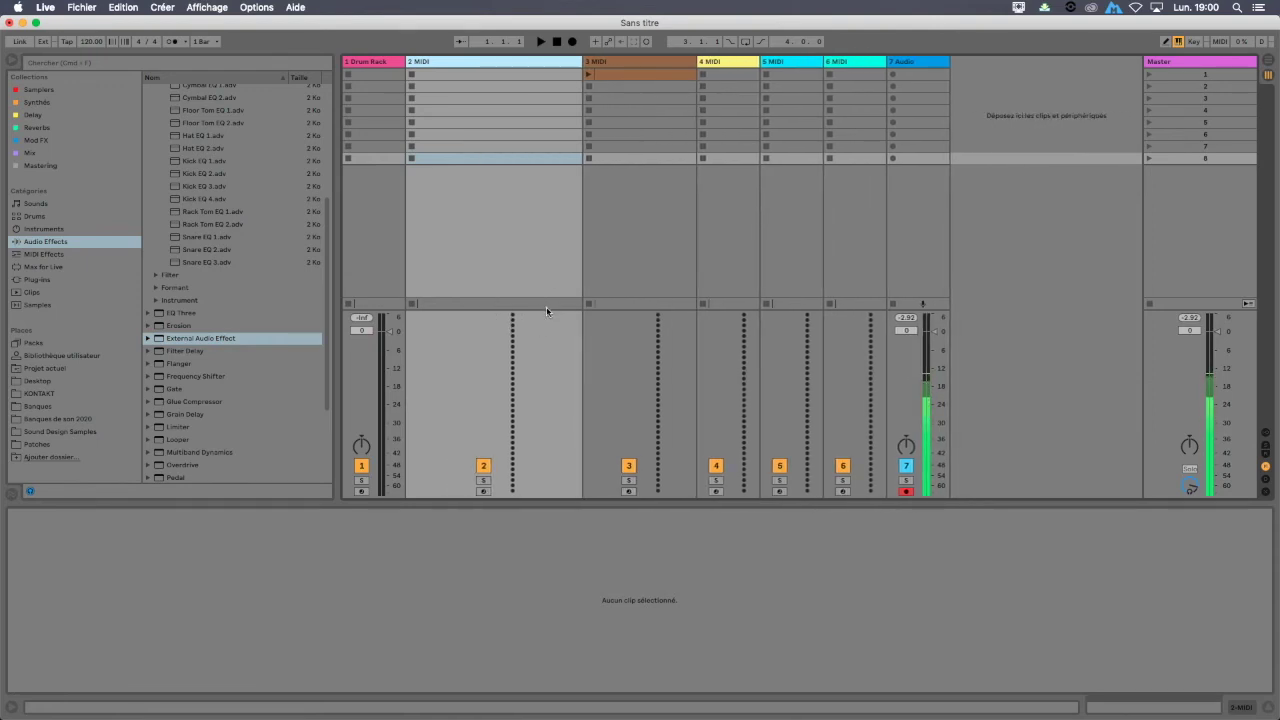
pyautogui.moveTo(546, 305); pyautogui.dragTo(542, 202)
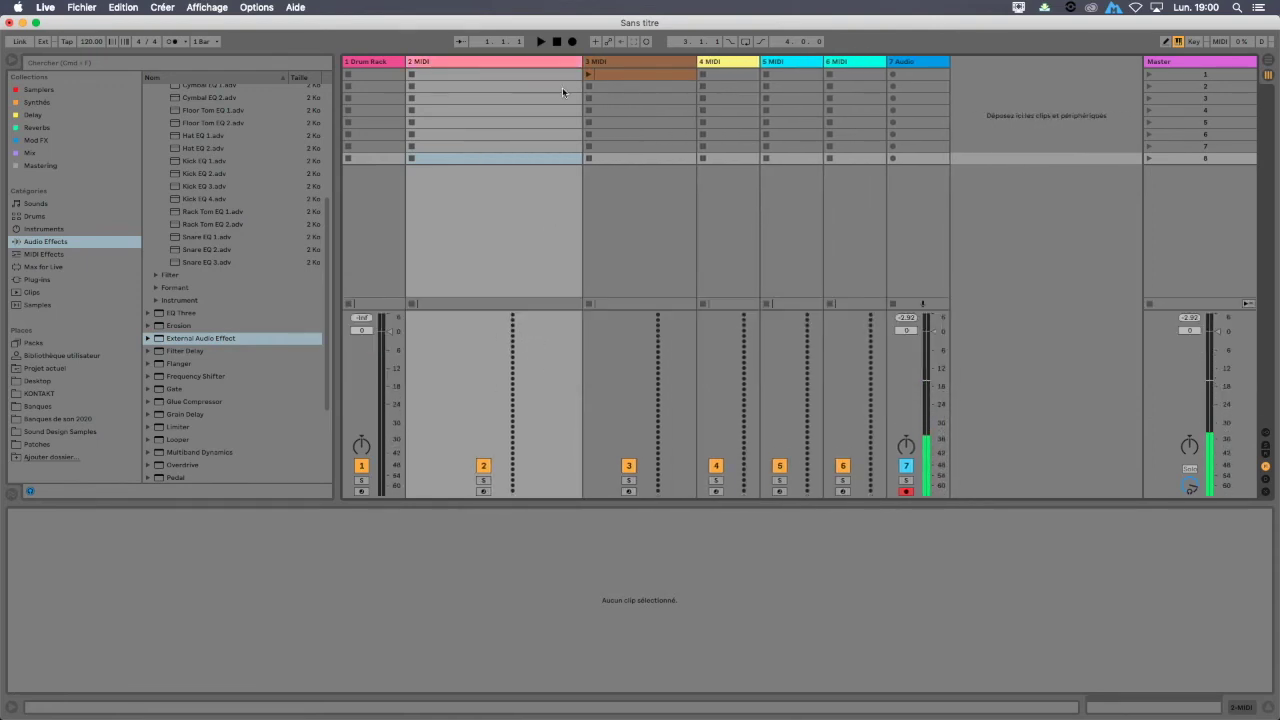
pyautogui.moveTo(583, 61)
pyautogui.mouseDown()
pyautogui.moveTo(492, 66)
pyautogui.moveTo(584, 66)
pyautogui.mouseUp()
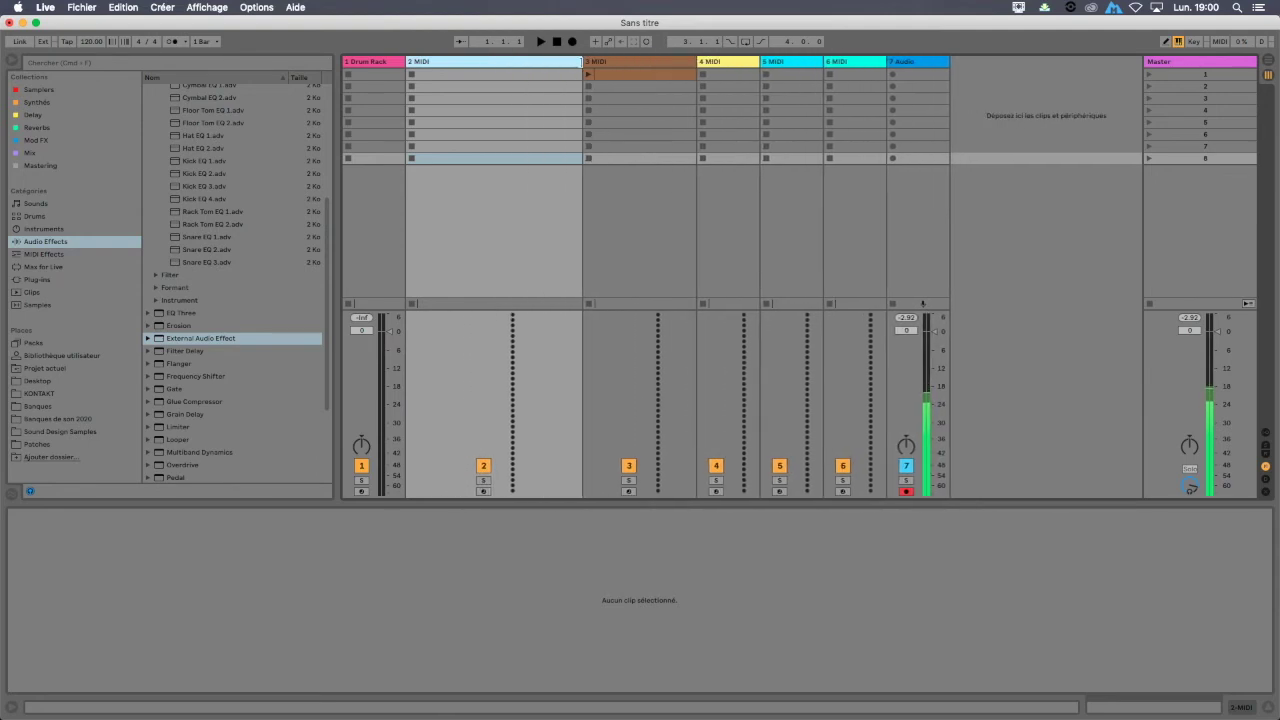
pyautogui.click(522, 188)
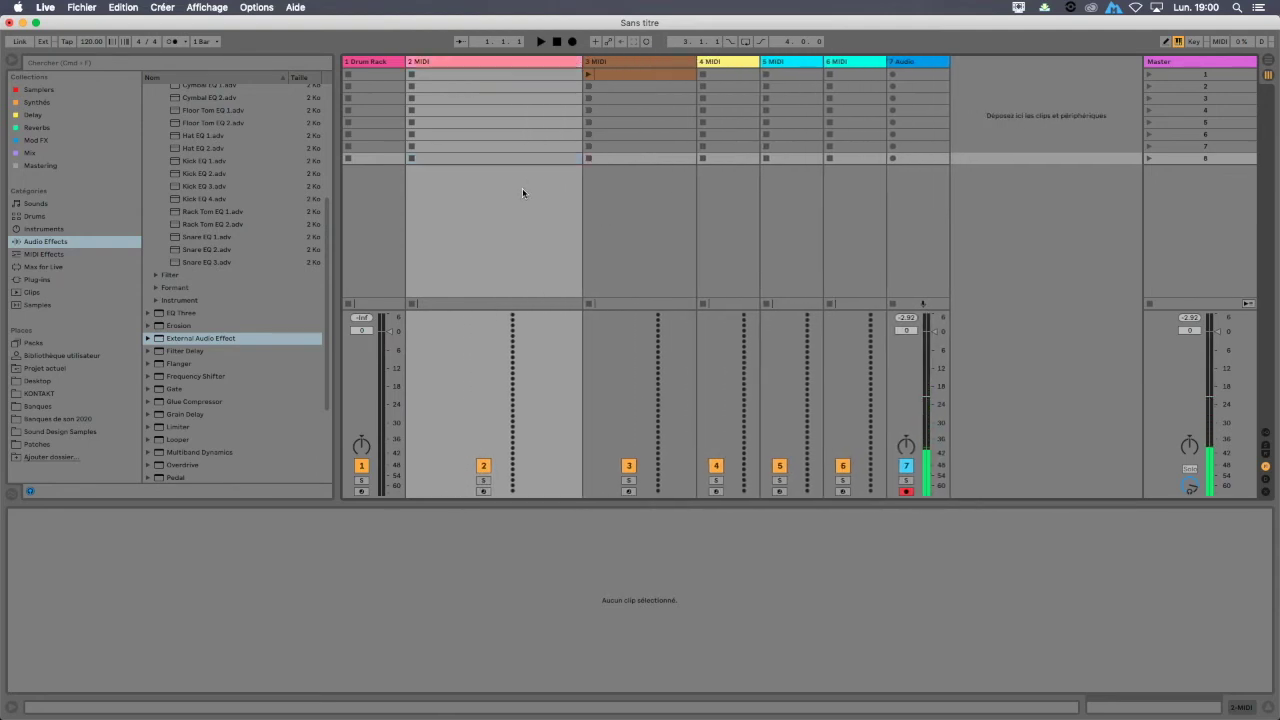
pyautogui.click(379, 63)
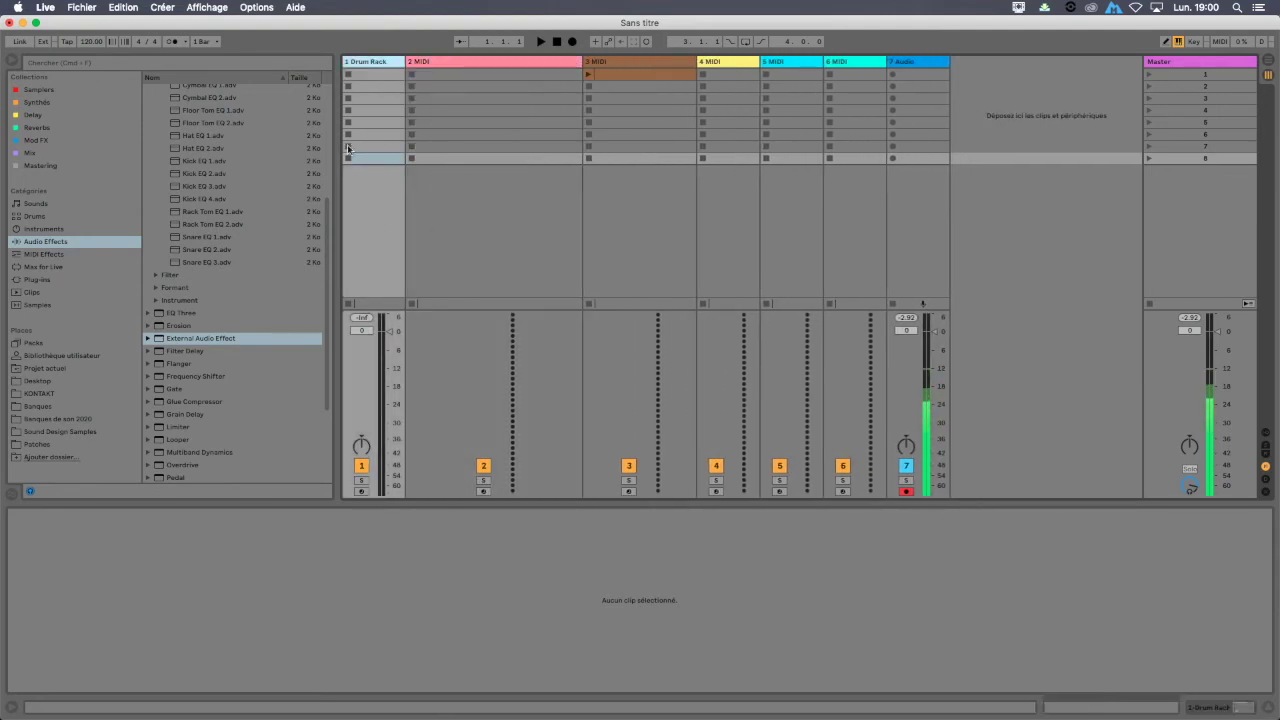
pyautogui.click(546, 272)
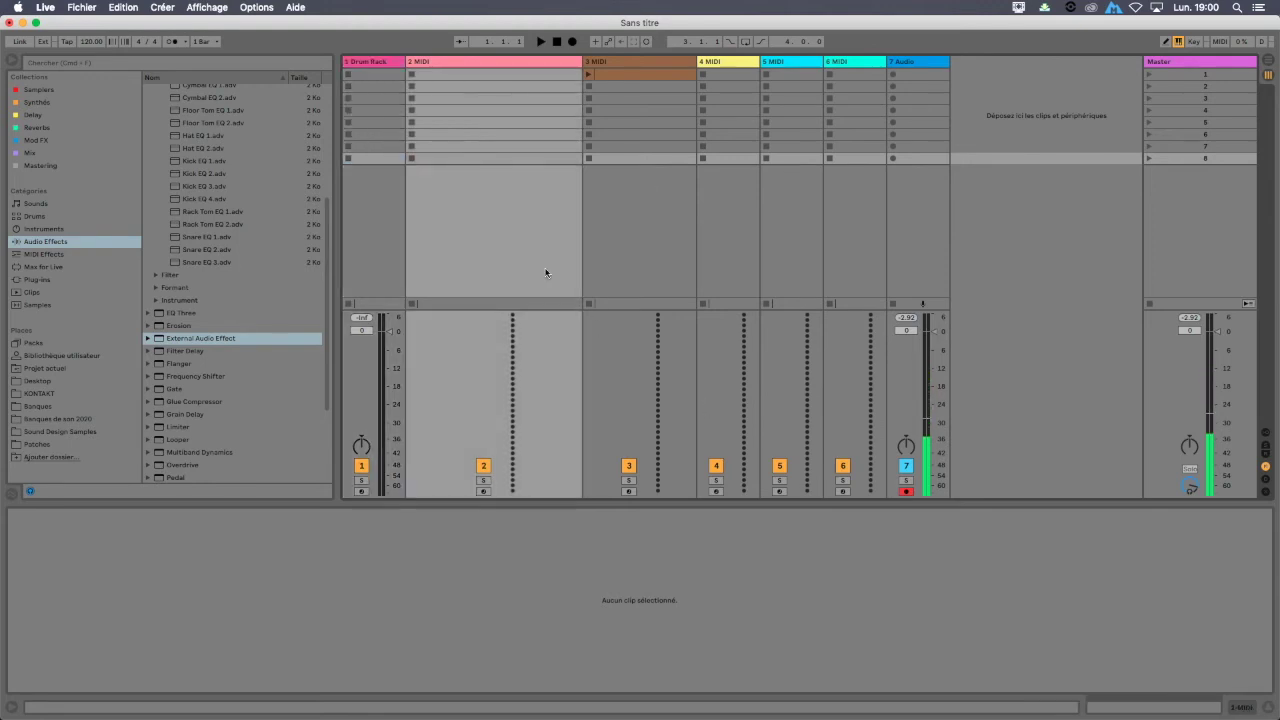
pyautogui.click(380, 63)
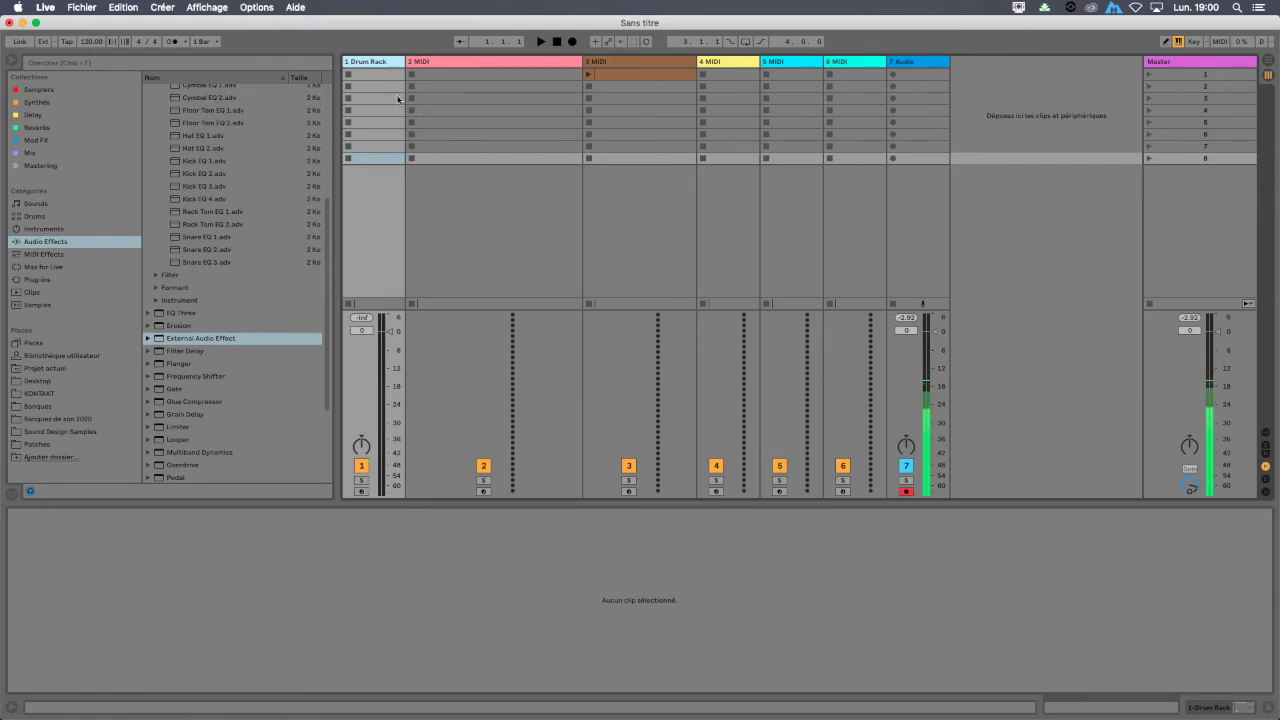
pyautogui.click(476, 64)
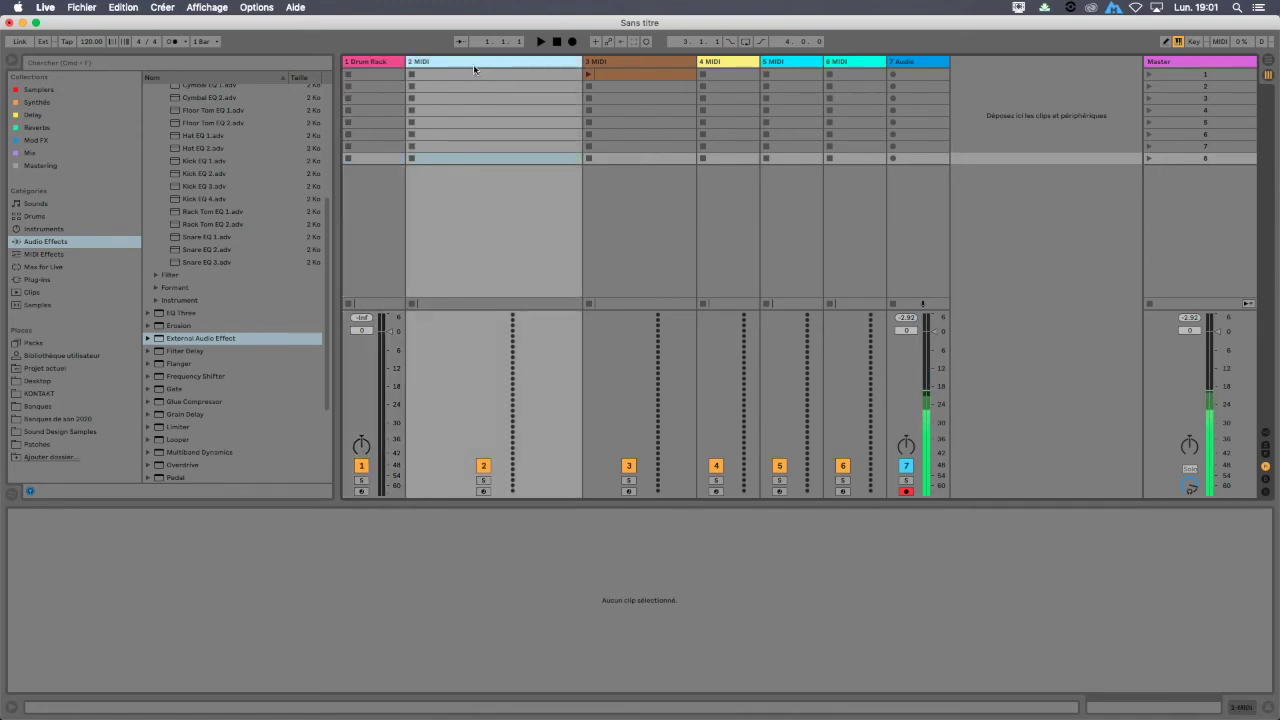
# Step: Start saving the Live Set under a new name in the Bureau folder
pyautogui.click(82, 7)
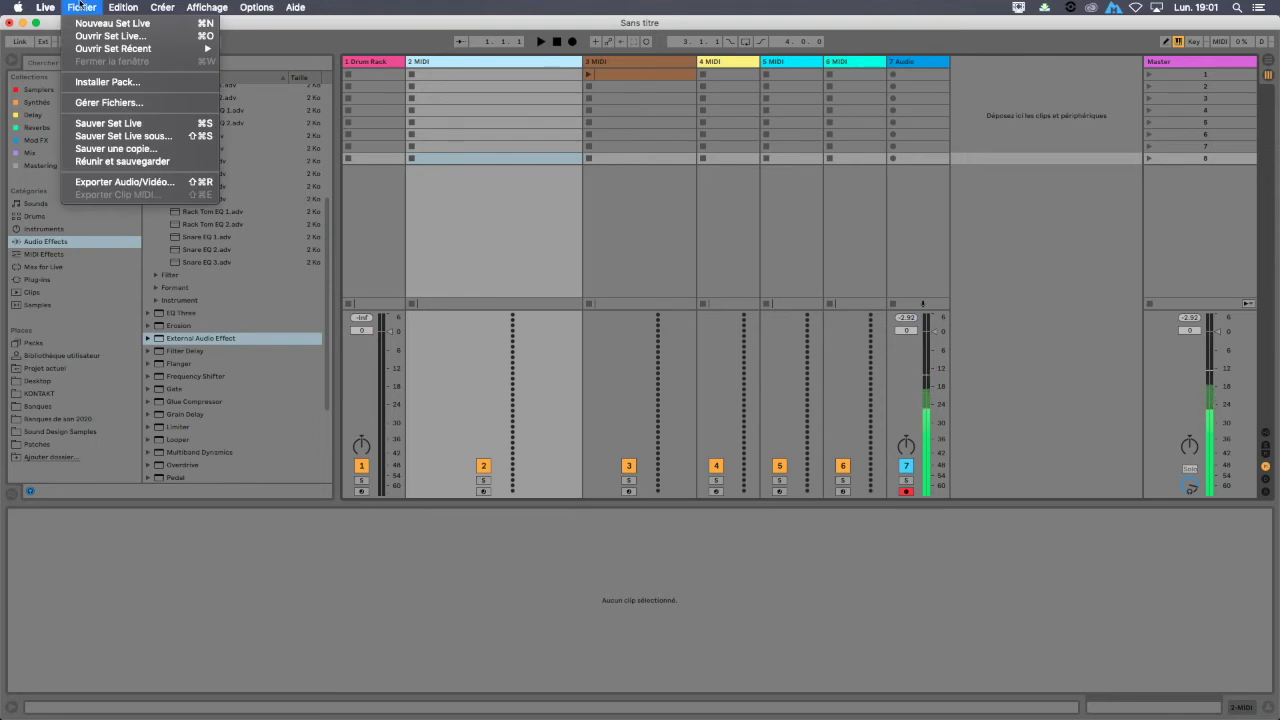
pyautogui.click(131, 136)
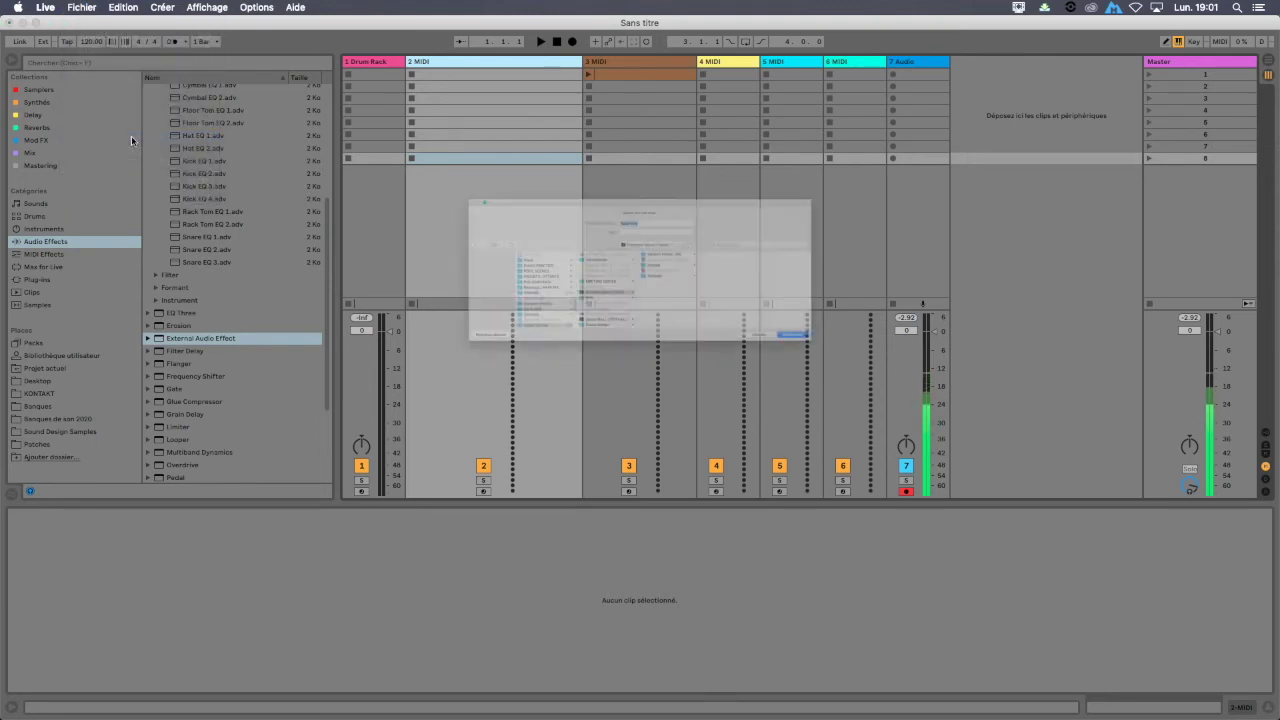
pyautogui.click(305, 271)
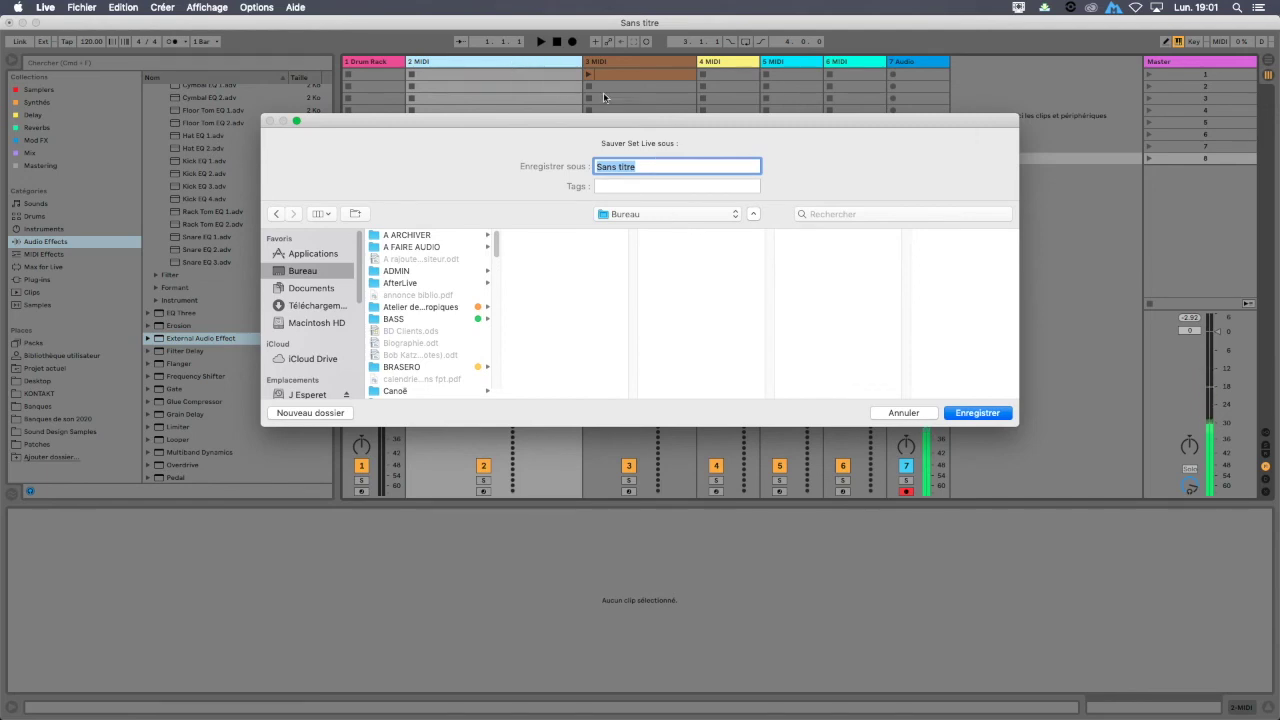
# Step: Replace the proposed file name, trying a version suffix and then the dated name Manouvellecompo 11/02/20
pyautogui.click(653, 165)
pyautogui.moveTo(653, 165); pyautogui.dragTo(548, 160)
pyautogui.write('ManouvellecompoV')
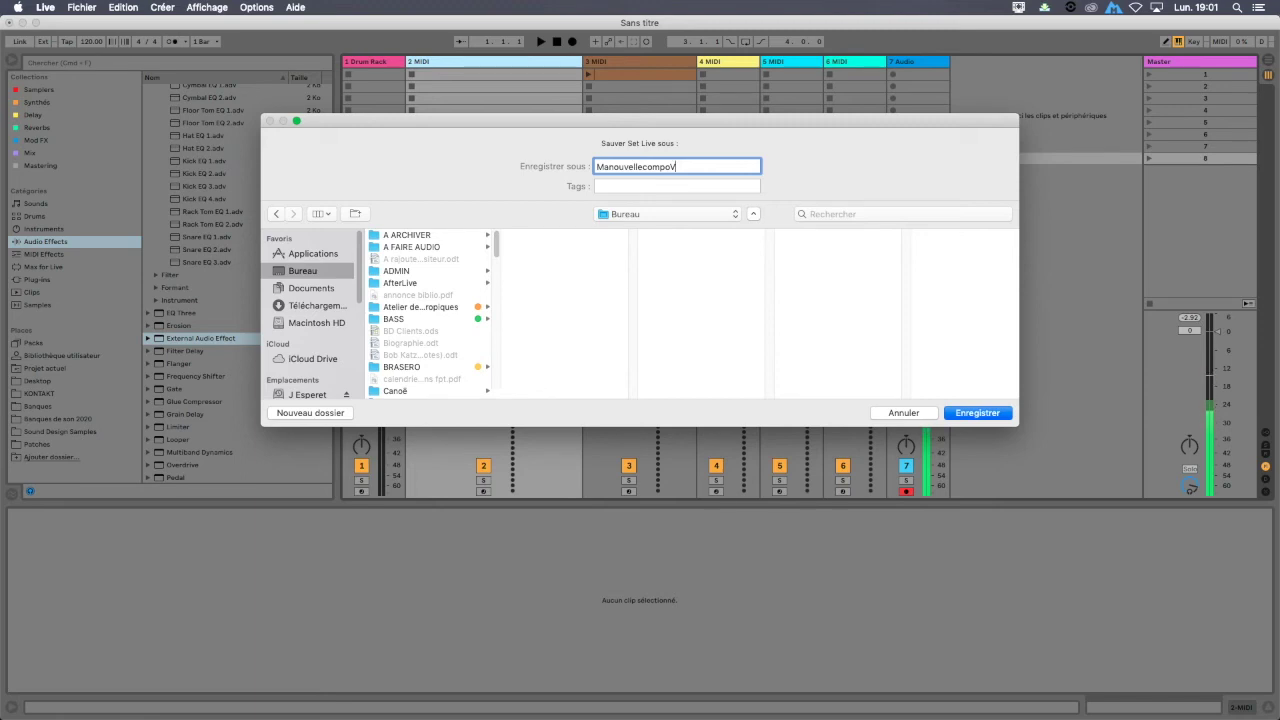
pyautogui.write('2')
pyautogui.press('BackSpace')
pyautogui.press('BackSpace')
pyautogui.write('BV1')
pyautogui.write('11/02')
pyautogui.write('/20')
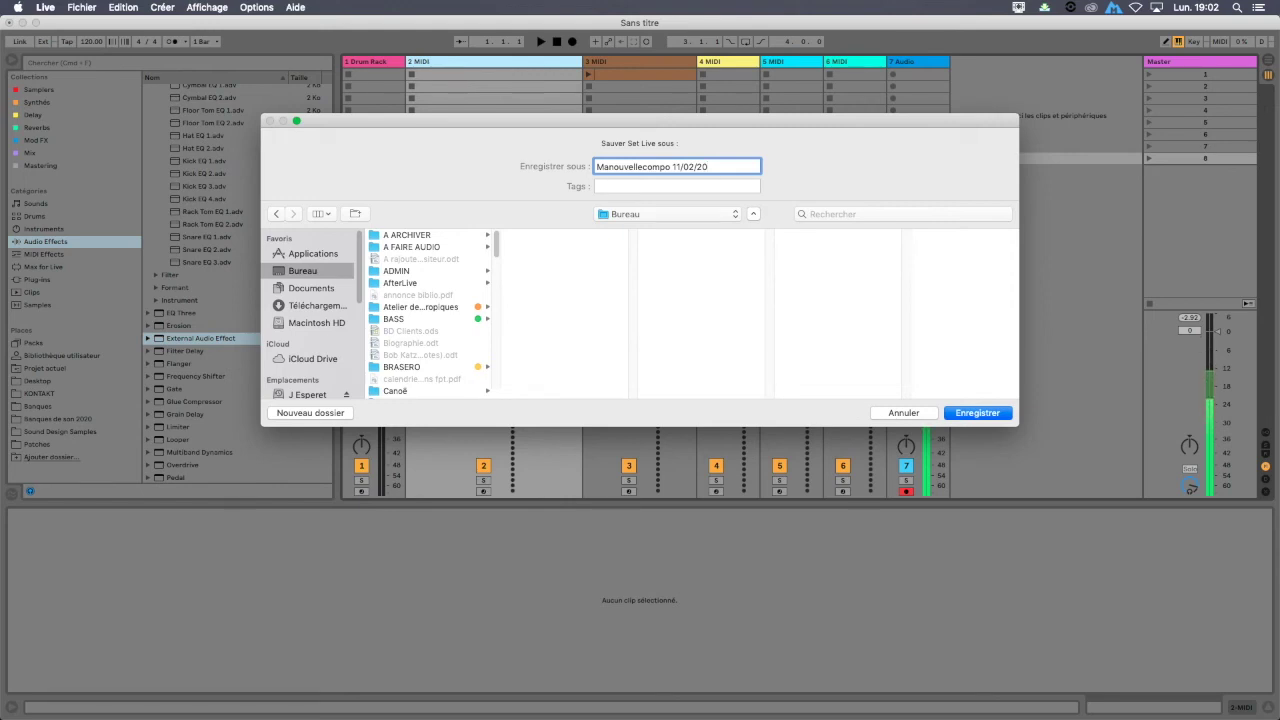
# Step: Replace the date in the file name with V1 to read ManouvellecompoV1, and cancel saving the Set
pyautogui.moveTo(672, 164); pyautogui.dragTo(717, 165)
pyautogui.press('BackSpace')
pyautogui.write('V1')
pyautogui.click(703, 167)
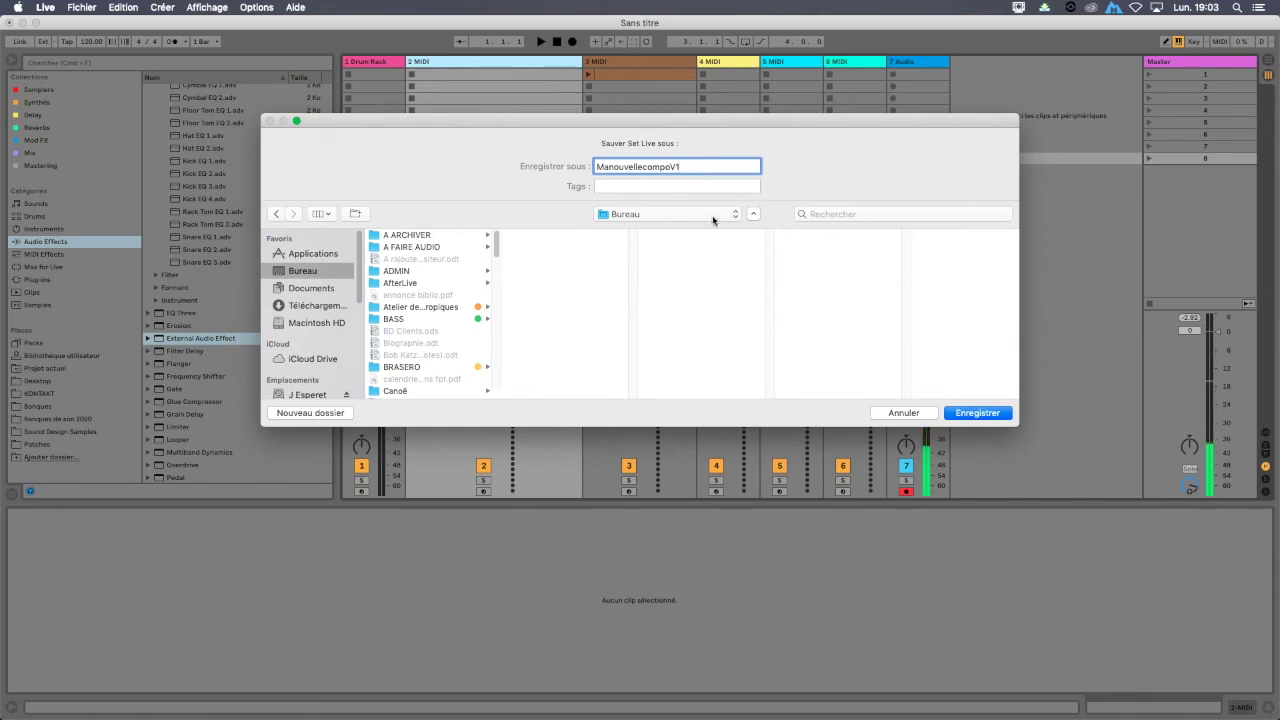
pyautogui.click(898, 412)
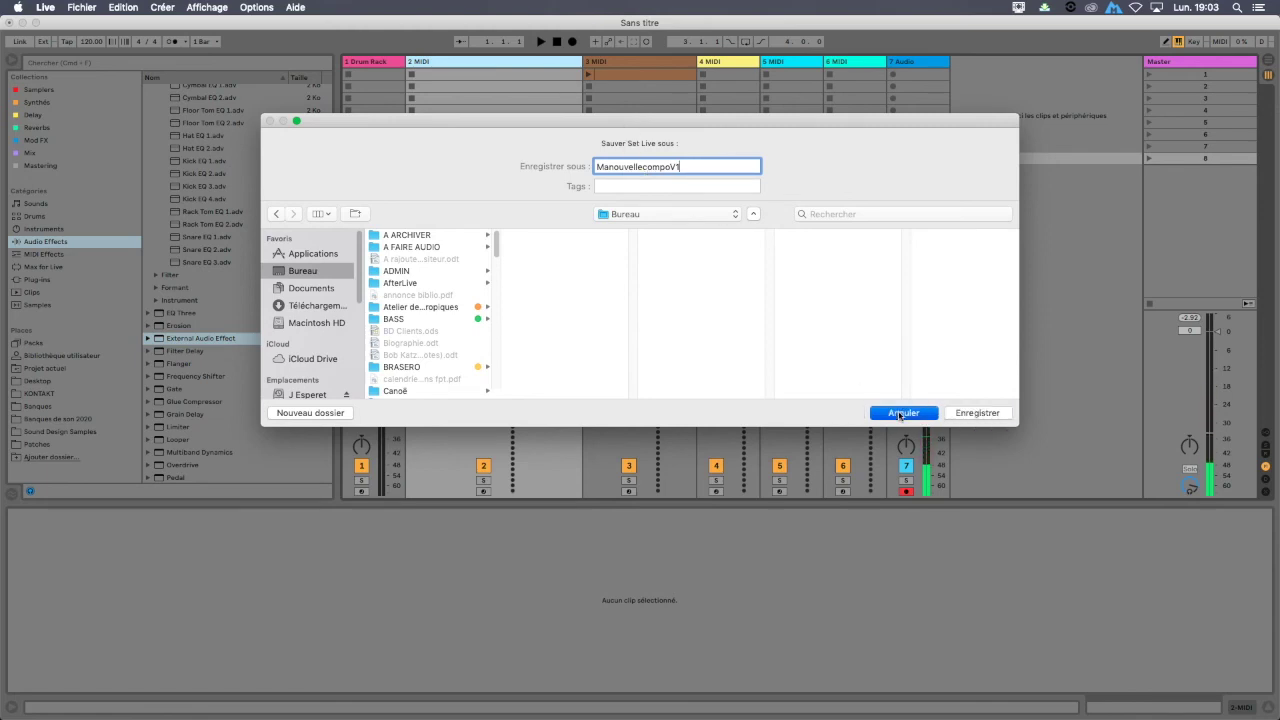
# Step: Examine the Réunir et sauvegarder options for which media files to copy into the project, and cancel without collecting
pyautogui.click(84, 7)
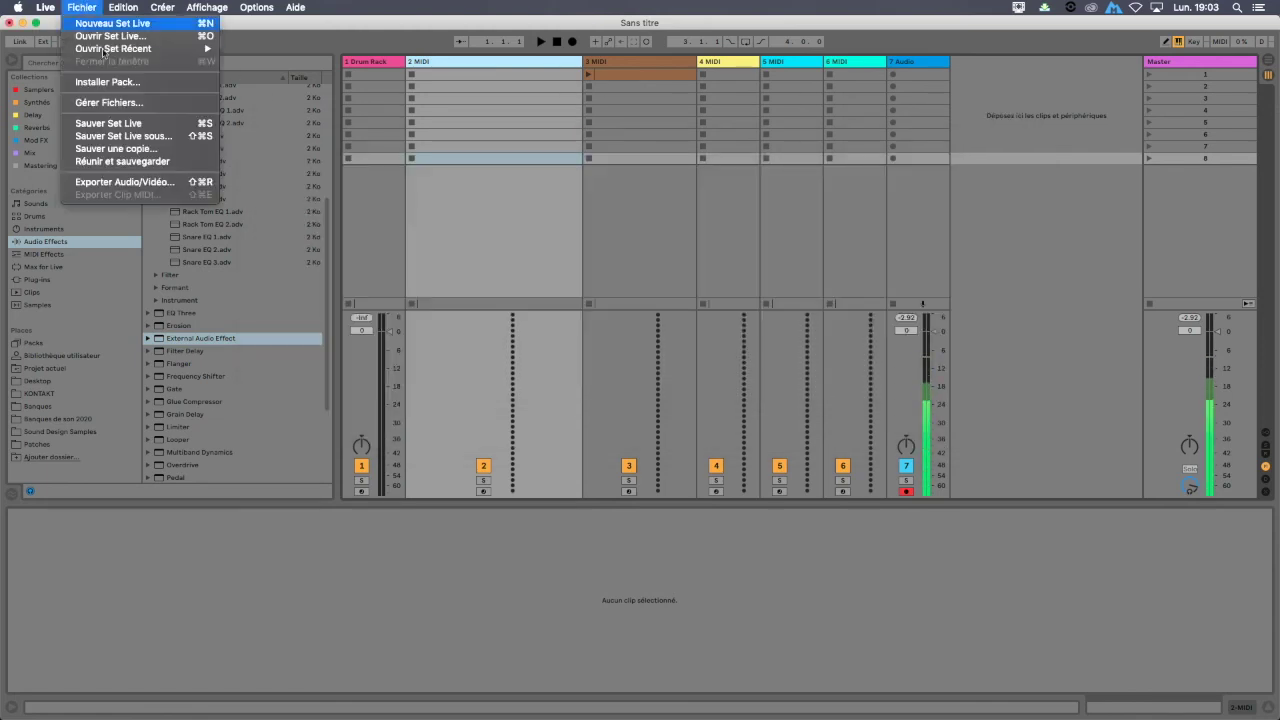
pyautogui.click(121, 162)
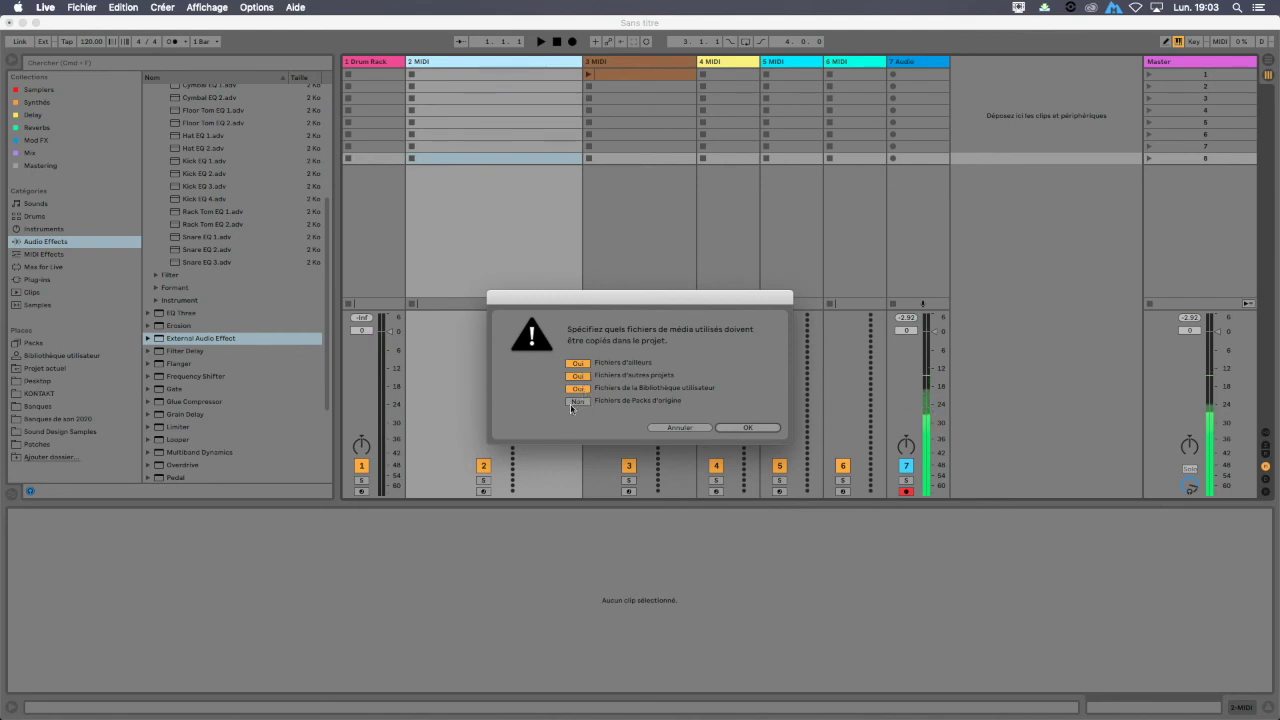
pyautogui.click(667, 429)
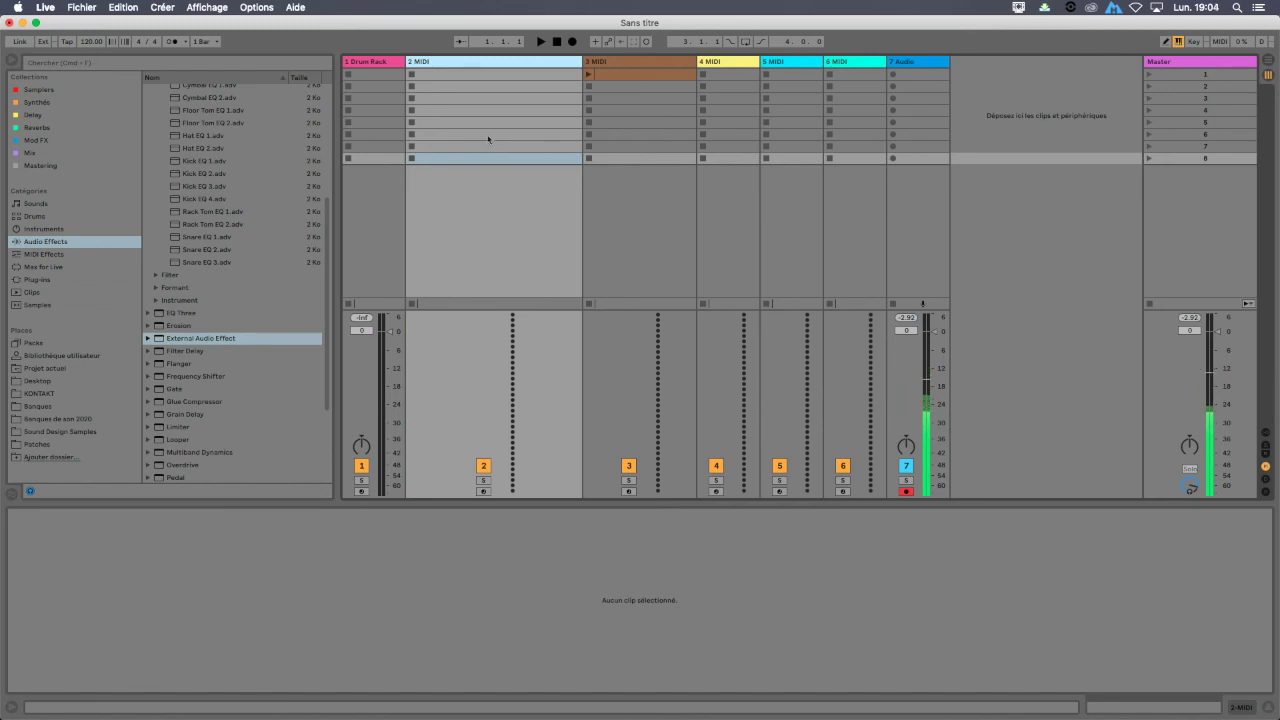
pyautogui.click(84, 7)
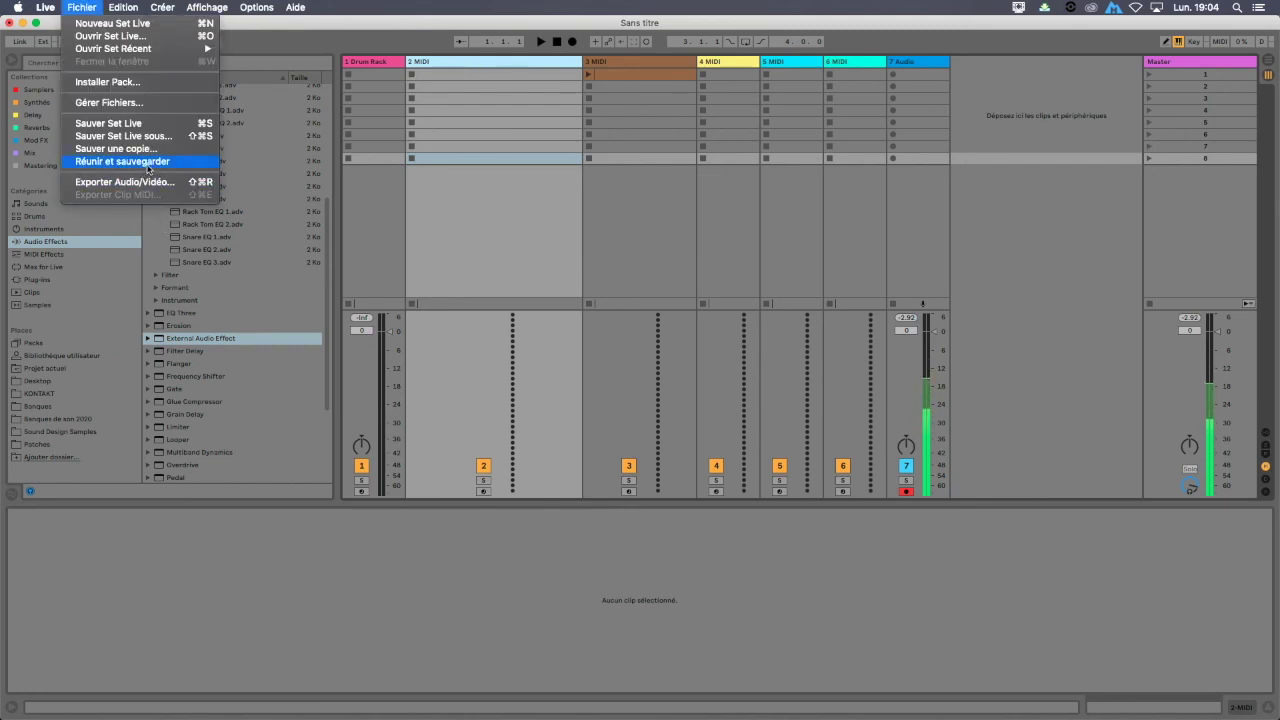
pyautogui.click(513, 97)
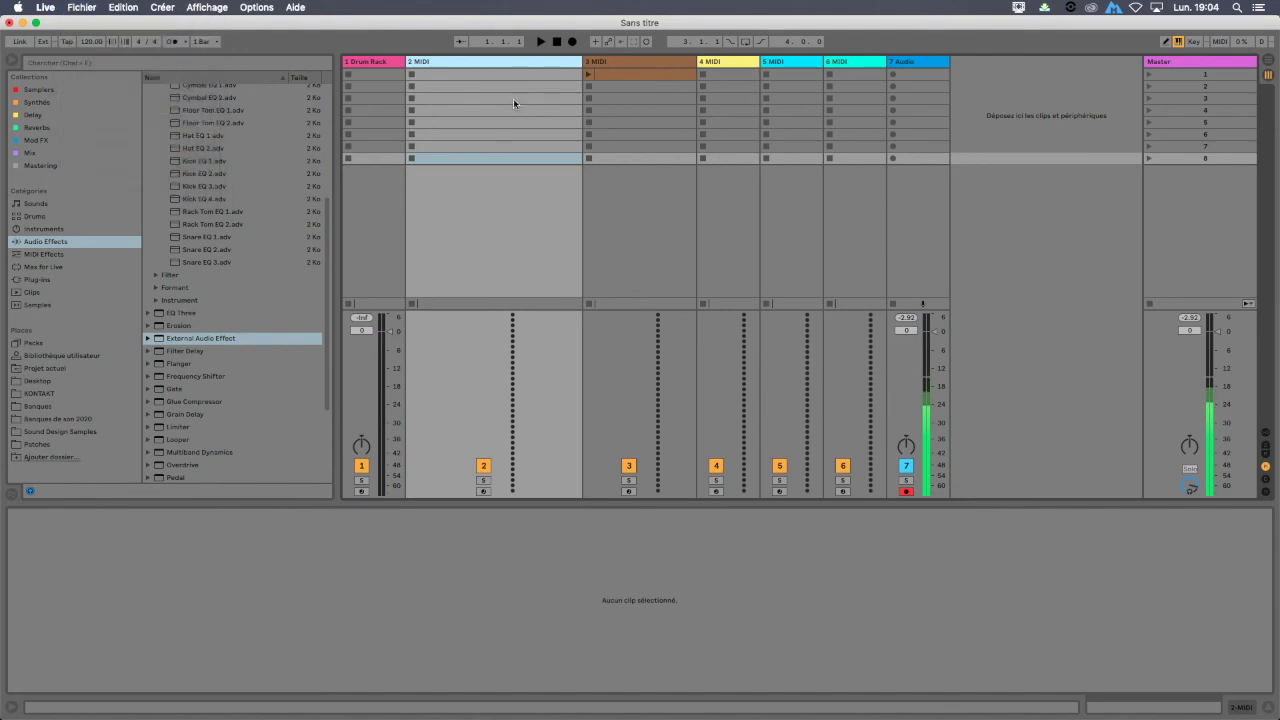
# Step: Widen the Drum Rack track to about the same width as track 2 MIDI
pyautogui.click(377, 66)
pyautogui.click(462, 73)
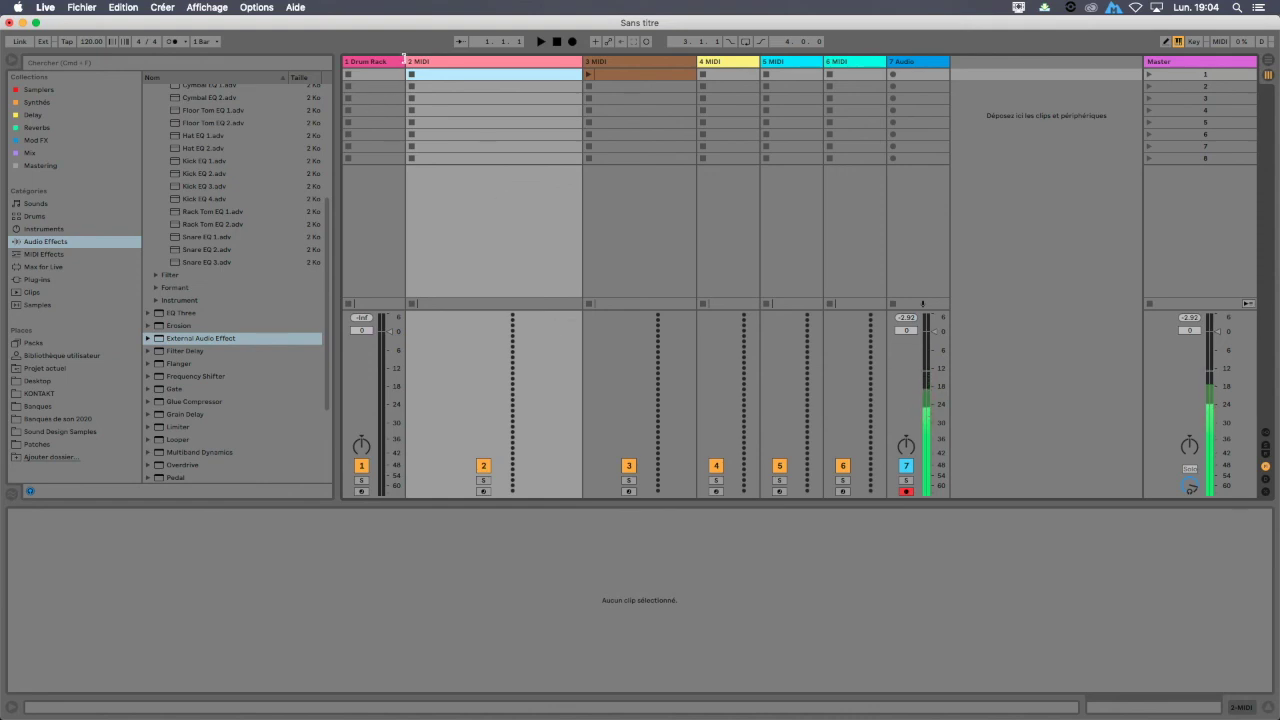
pyautogui.moveTo(404, 60); pyautogui.dragTo(519, 61)
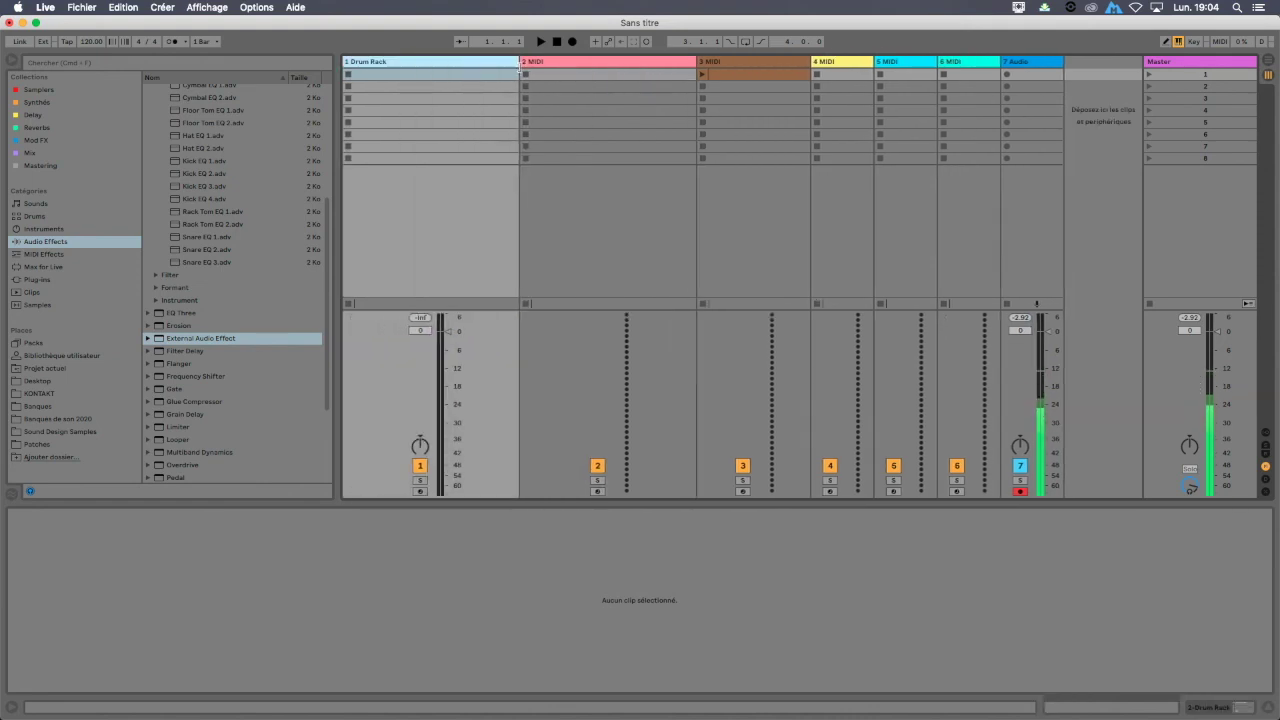
# Step: Rename the Drum Rack track as Boîte à rythme
pyautogui.rightClick(381, 62)
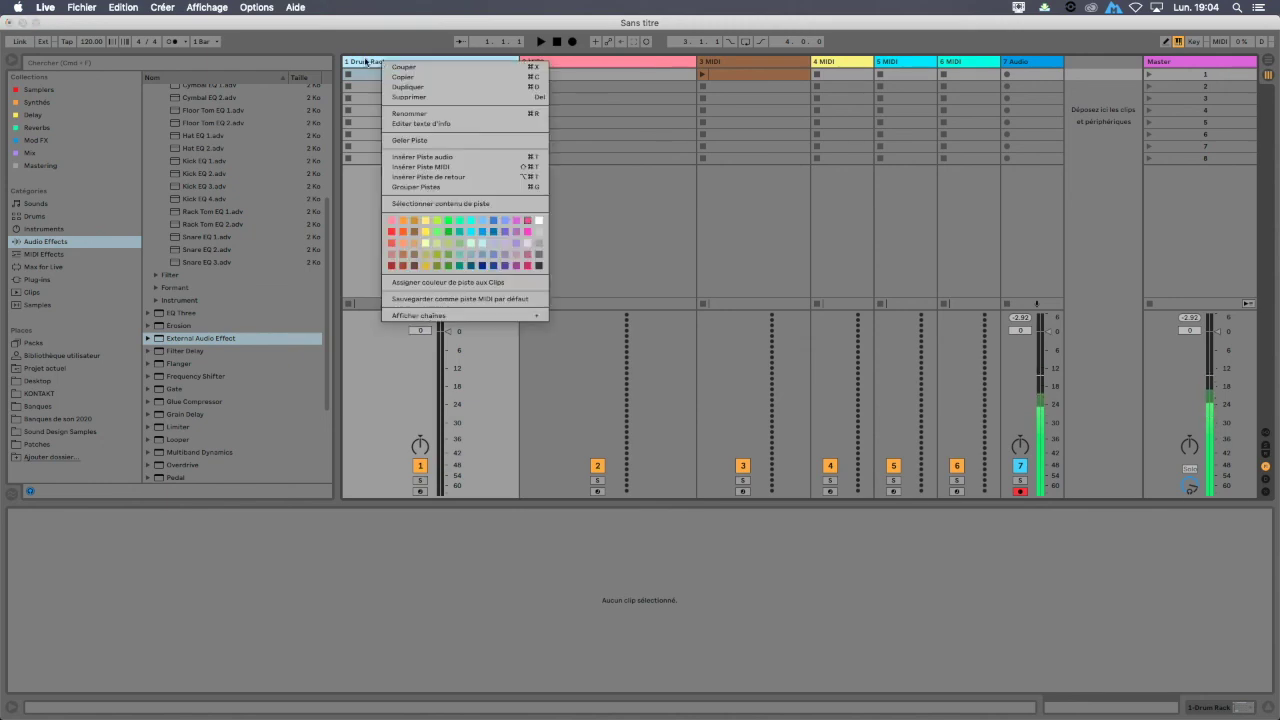
pyautogui.click(366, 62)
pyautogui.press('super+r')
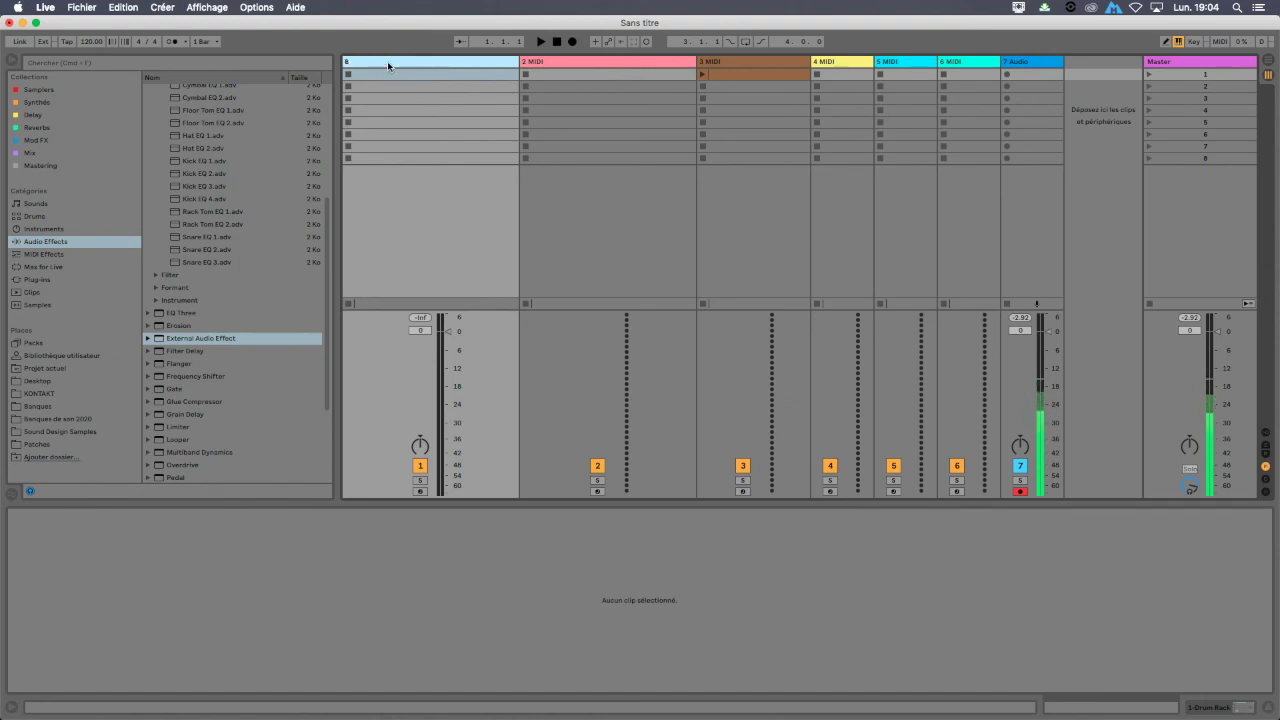
pyautogui.write('Boîte à rythme')
pyautogui.click(545, 66)
pyautogui.click(431, 66)
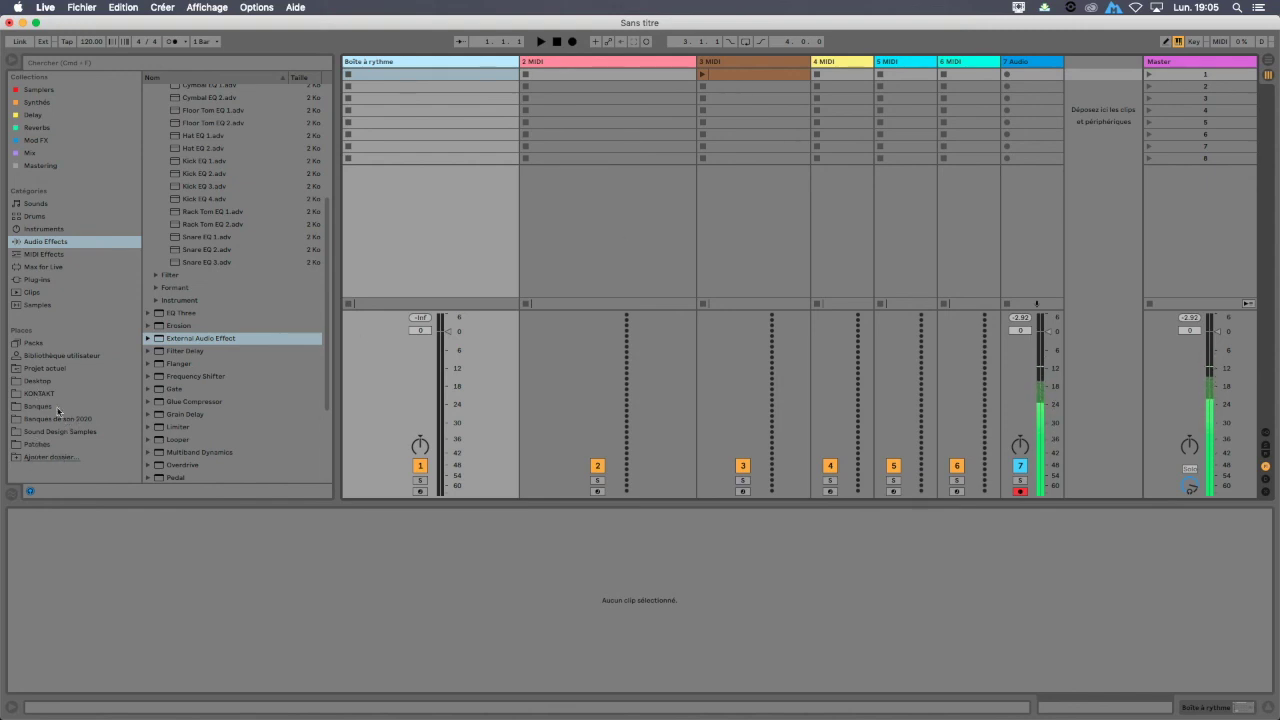
# Step: View the File/Folder preferences for saving the current Set as default, and close them
pyautogui.click(46, 7)
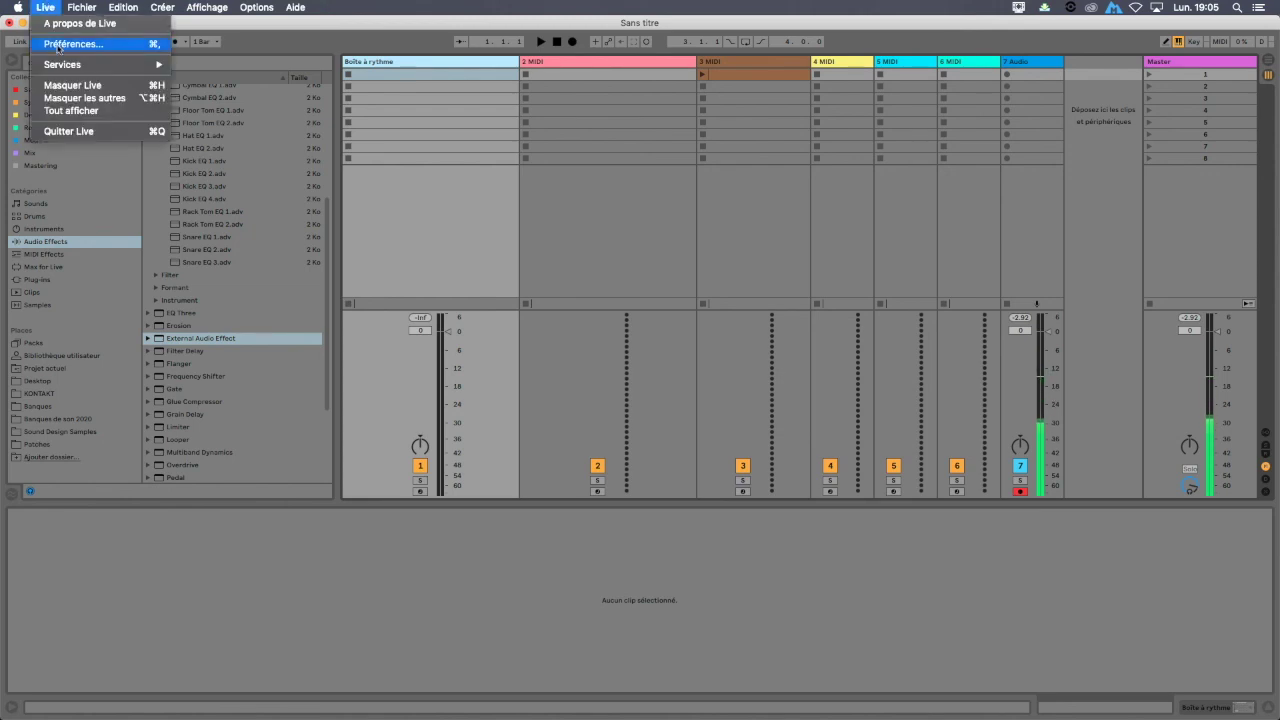
pyautogui.click(57, 46)
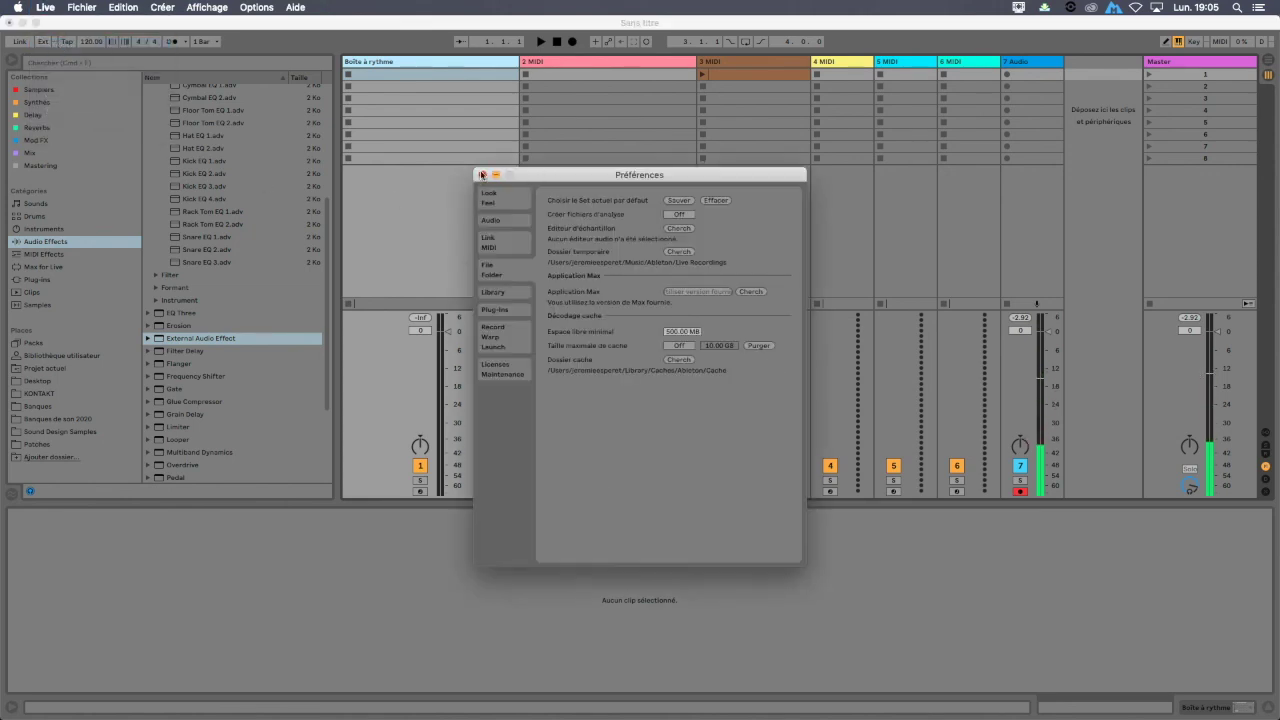
pyautogui.click(481, 174)
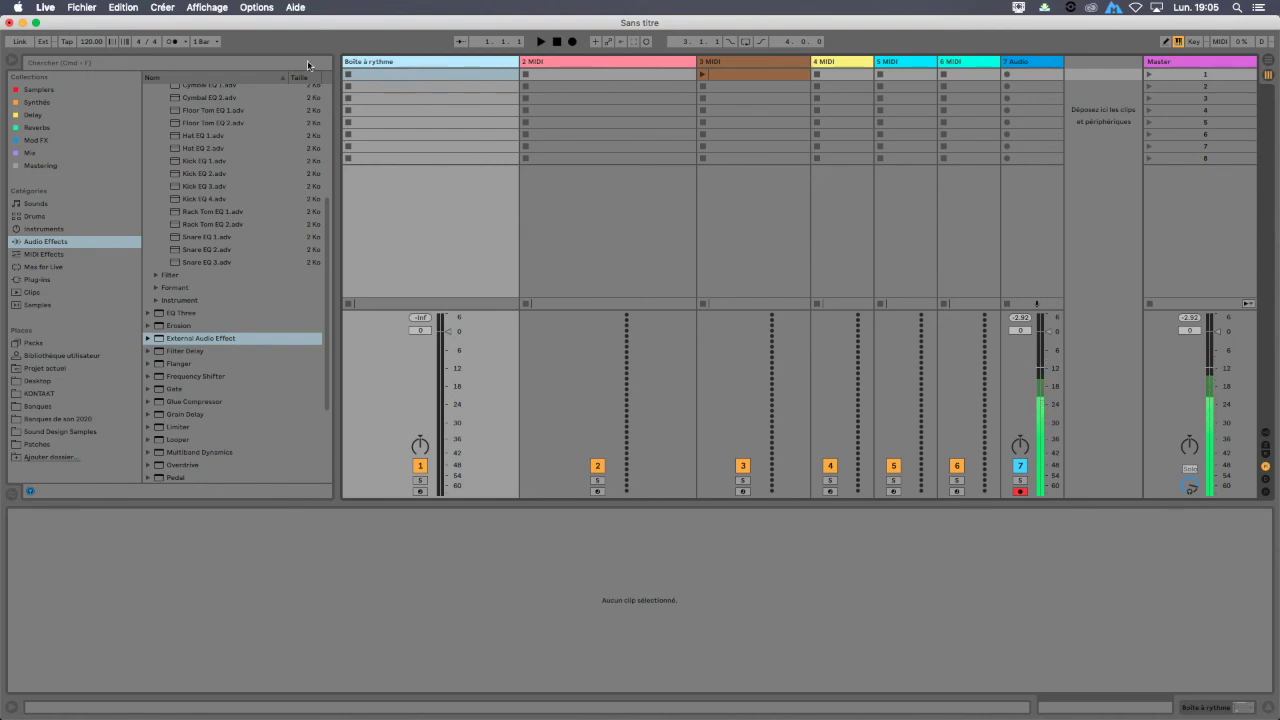
# Step: Narrow the Boîte à rythme track slightly so it is a little narrower than track 2 MIDI
pyautogui.moveTo(519, 62)
pyautogui.mouseDown()
pyautogui.moveTo(470, 63)
pyautogui.moveTo(503, 66)
pyautogui.mouseUp()
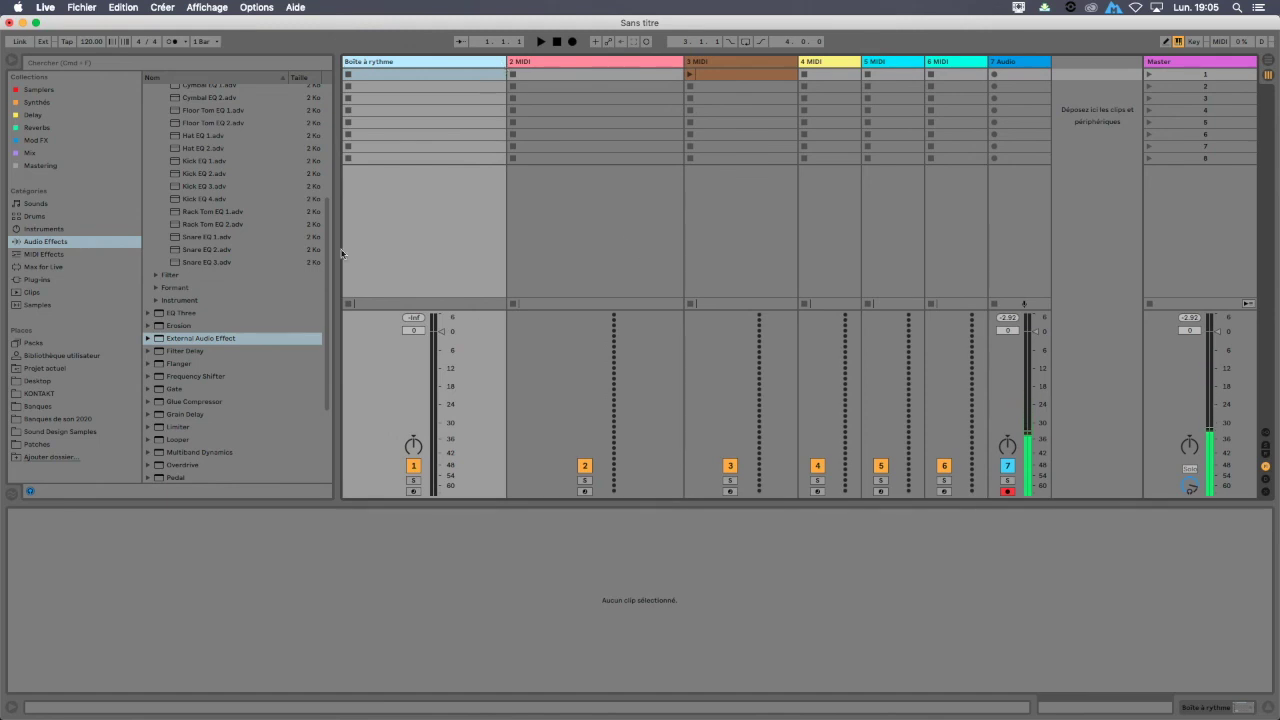